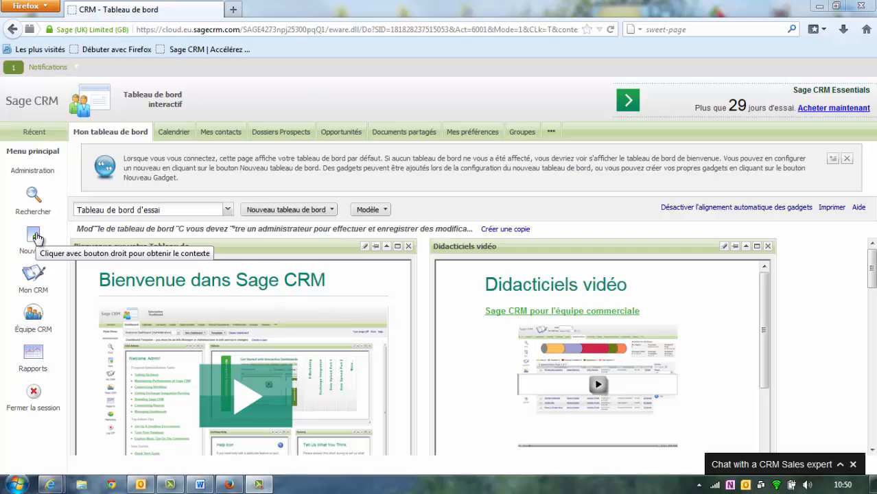
- Start a new company named Sage and run the duplicate check, which finds Sage in Paris
left_click(37, 237)
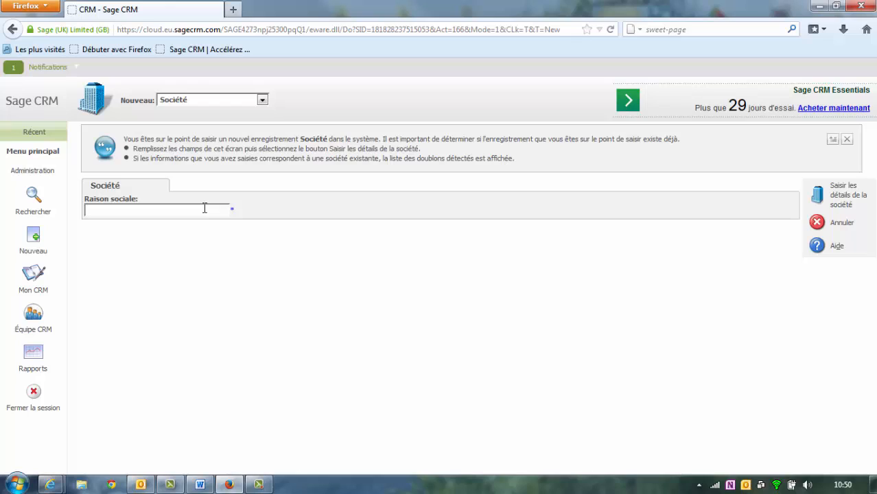
type("Sage")
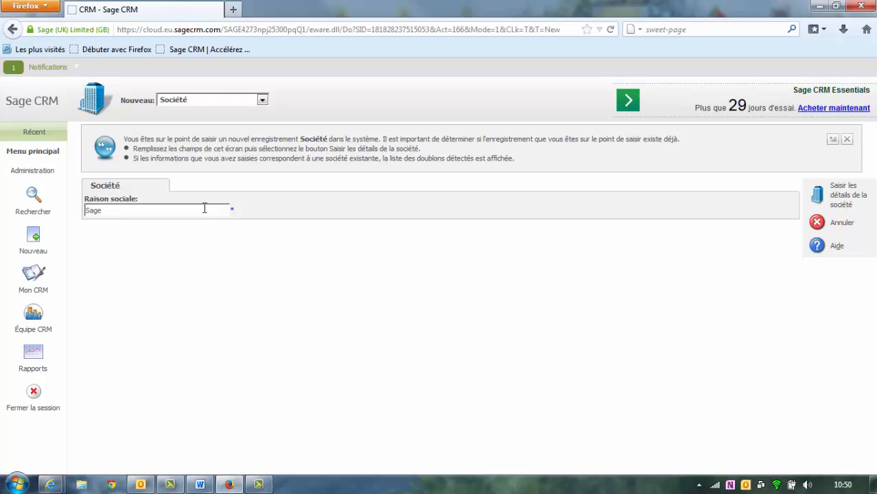
left_click(817, 197)
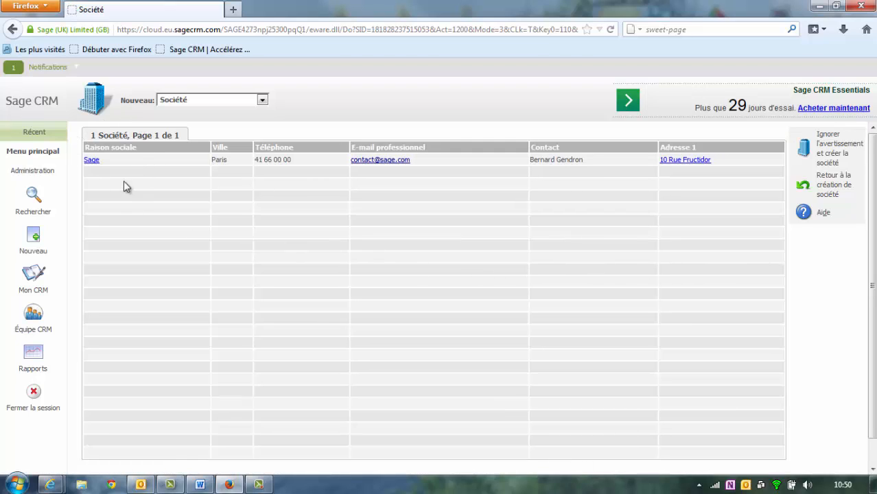
key("ctrl")
key("ctrl")
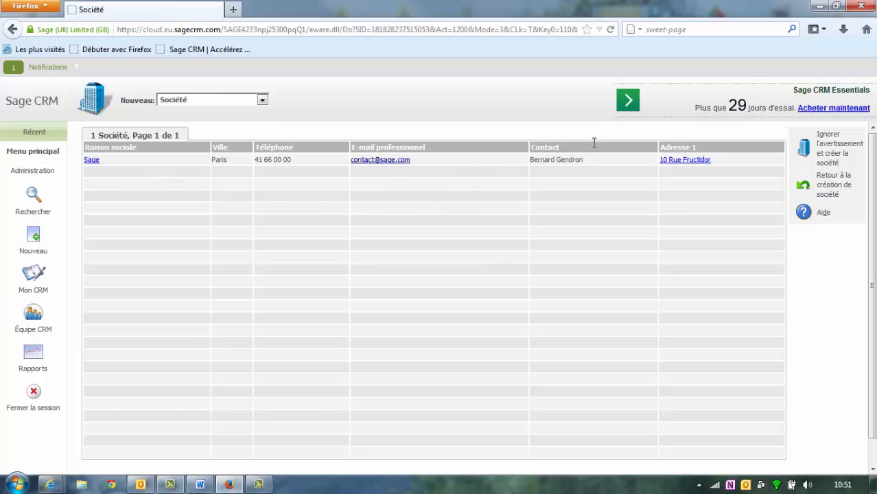
- Return to company creation, enter Themisu as Raison sociale, and open the full details form
left_click(825, 190)
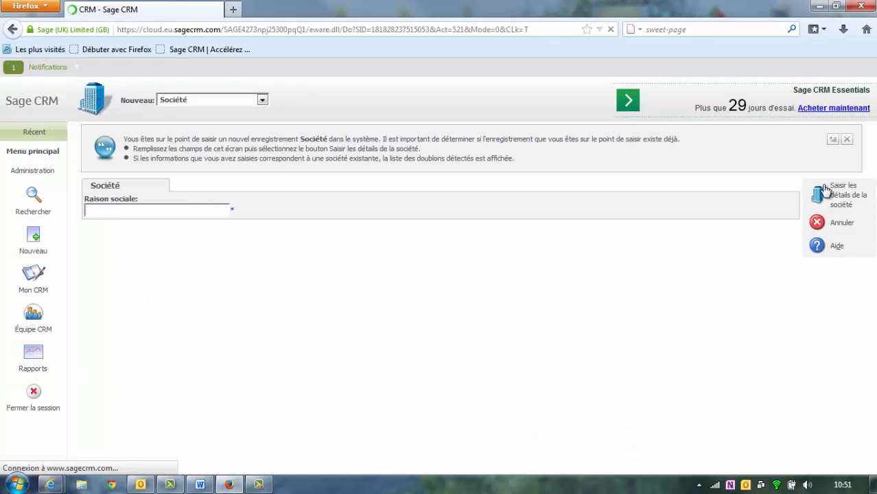
left_click(212, 215)
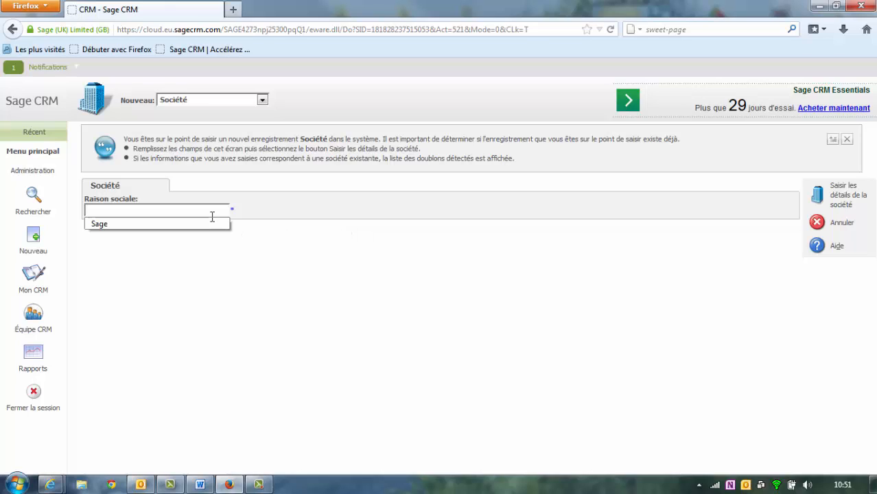
type("The")
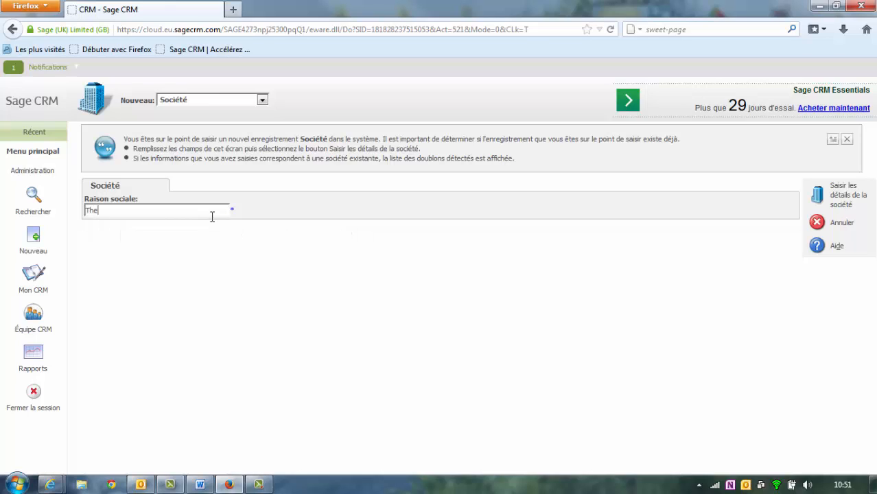
type("misu")
left_click(819, 206)
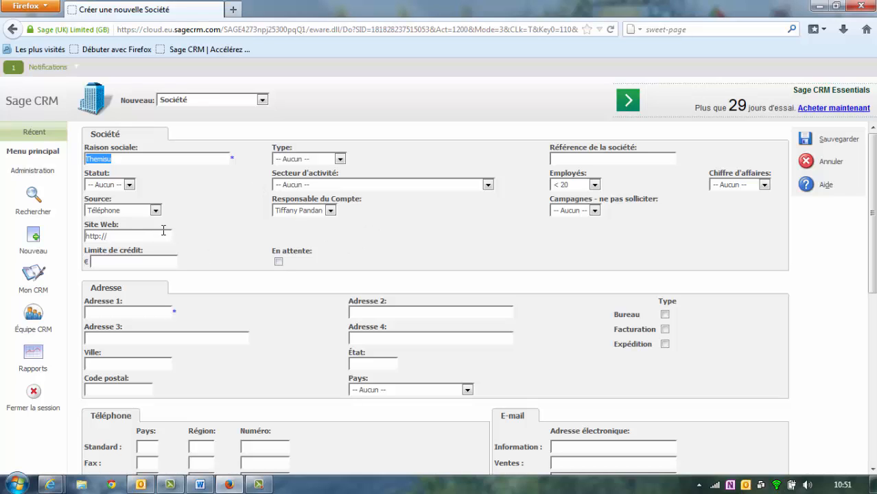
- Set Themisu's type to Prospect, status to Actif and sector to Soins de santé
left_click(339, 159)
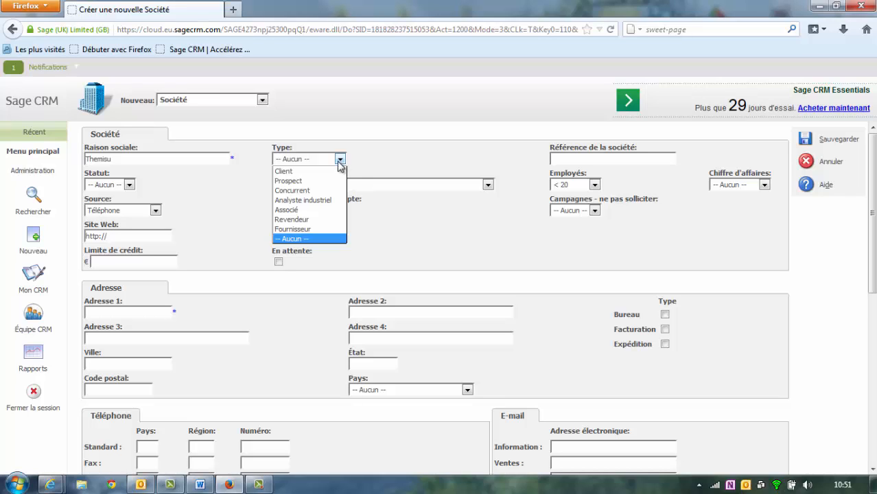
left_click(305, 182)
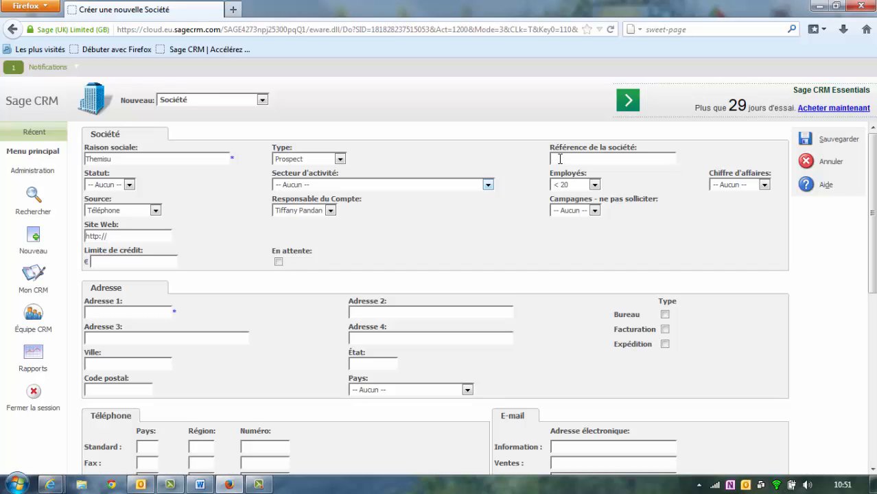
left_click(125, 185)
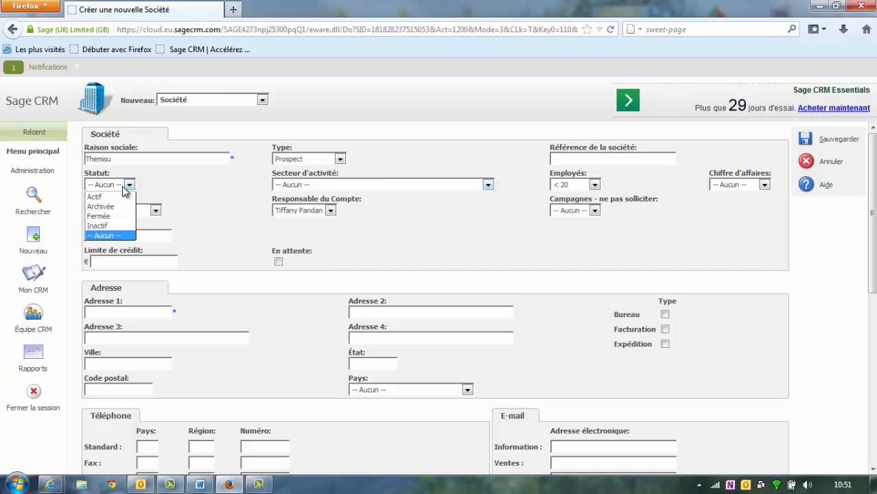
left_click(120, 197)
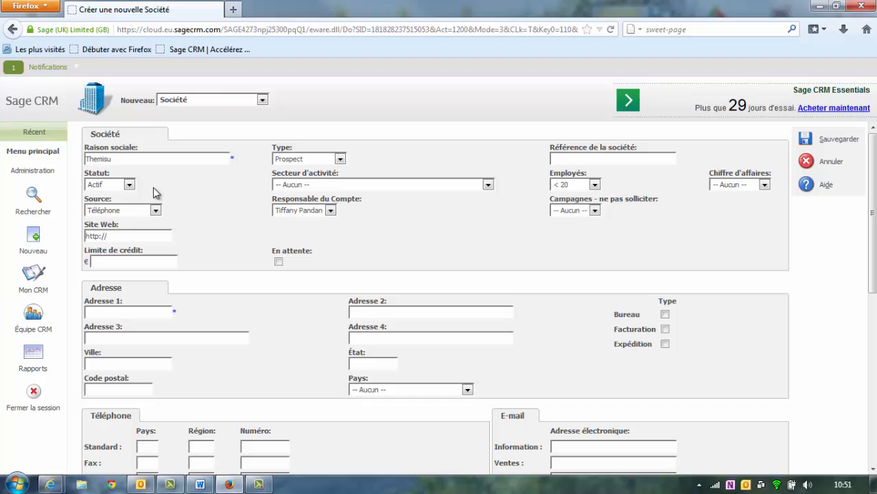
left_click(430, 185)
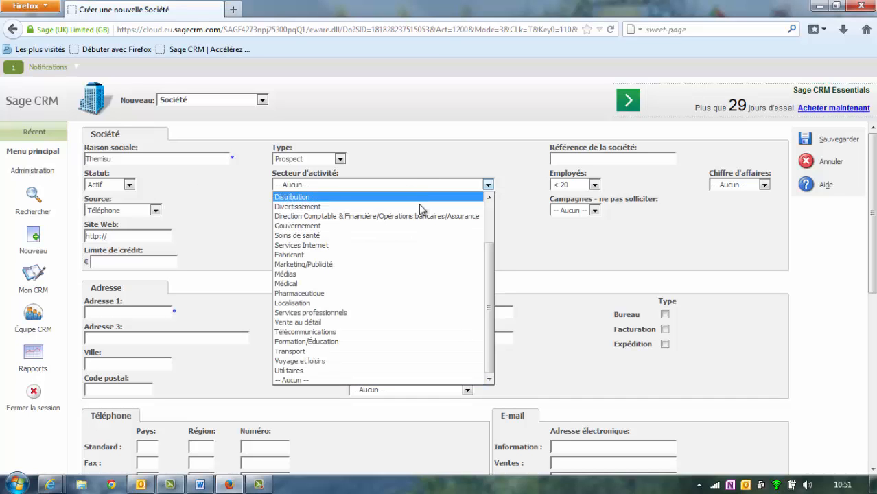
left_click(405, 236)
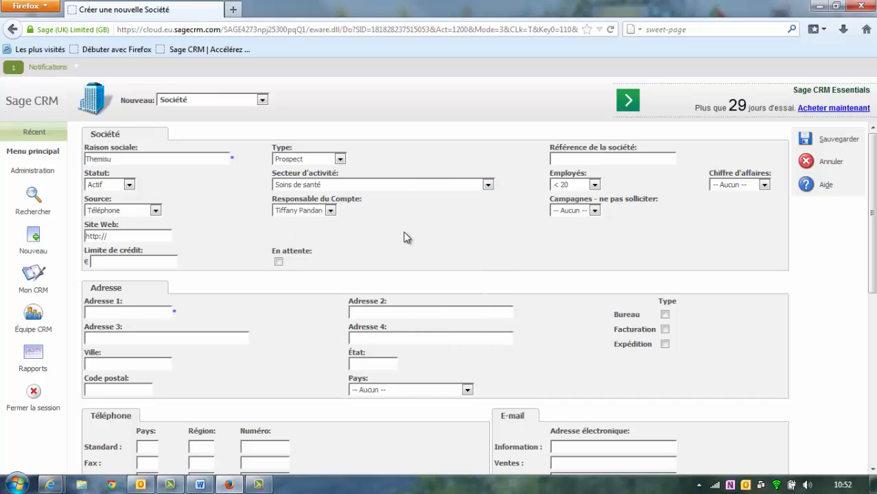
- Set employees to < 20, turnover to <$1M and lead source to Foire
left_click(594, 185)
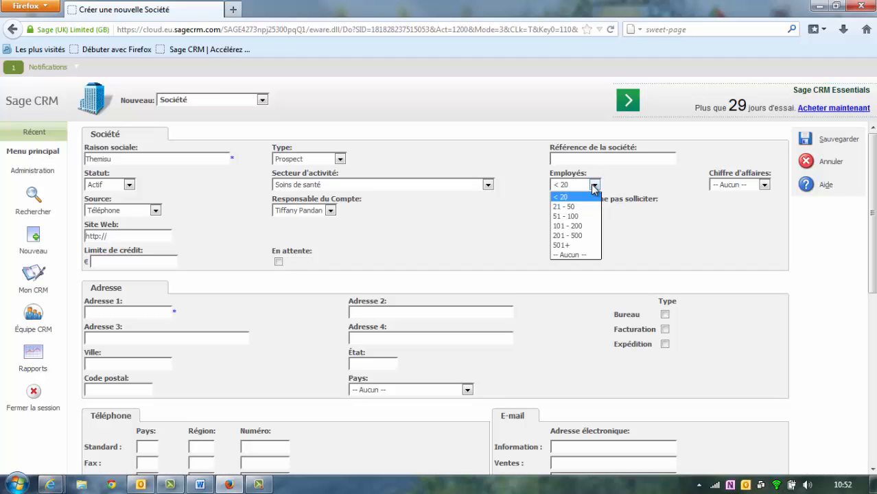
left_click(594, 189)
left_click(744, 187)
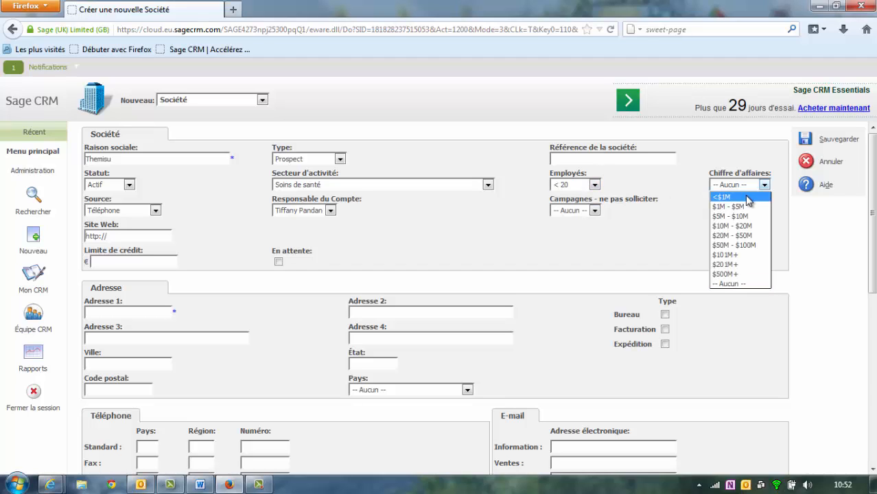
left_click(747, 199)
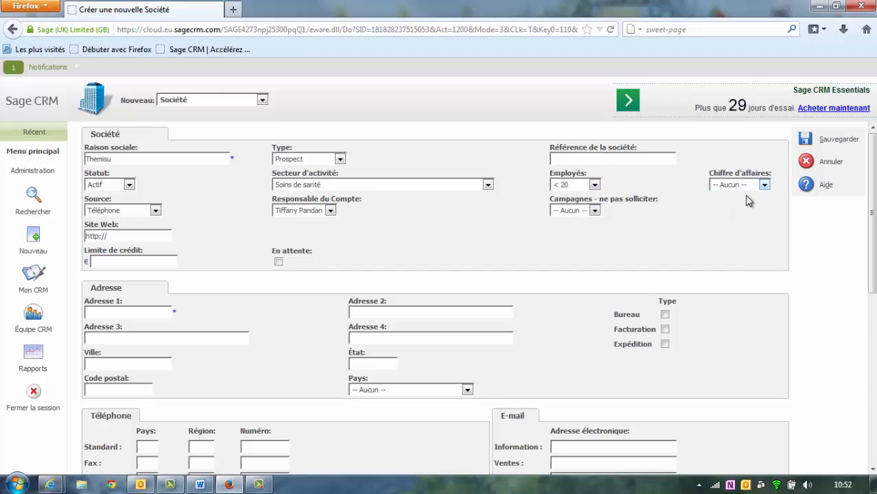
left_click(156, 212)
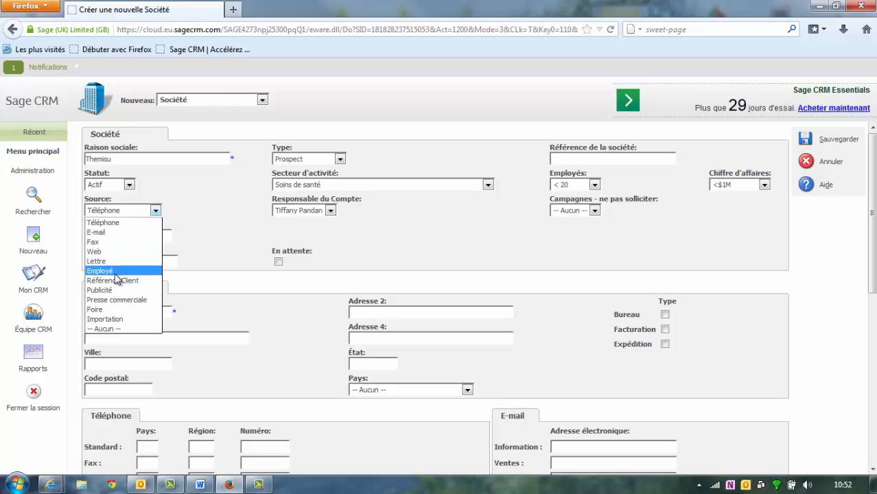
left_click(96, 309)
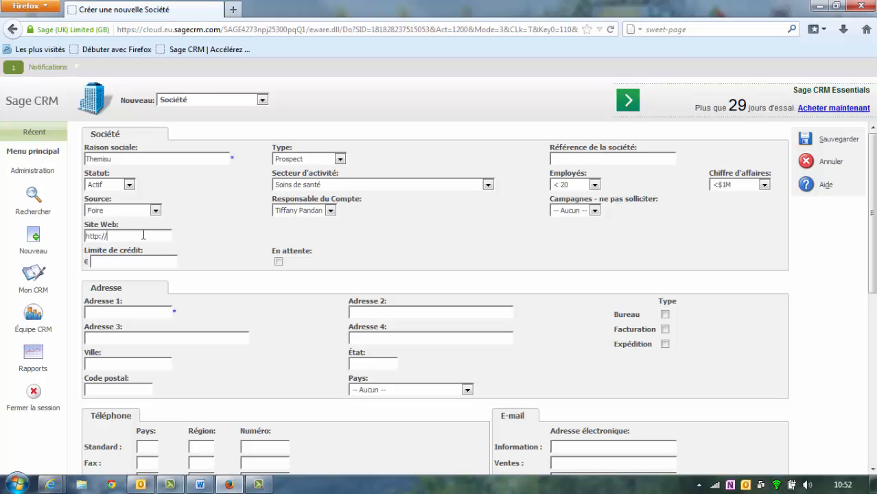
type("www.themisu.com")
left_click(137, 311)
scroll(233, 309, "down", 1)
scroll(255, 301, "down", 1)
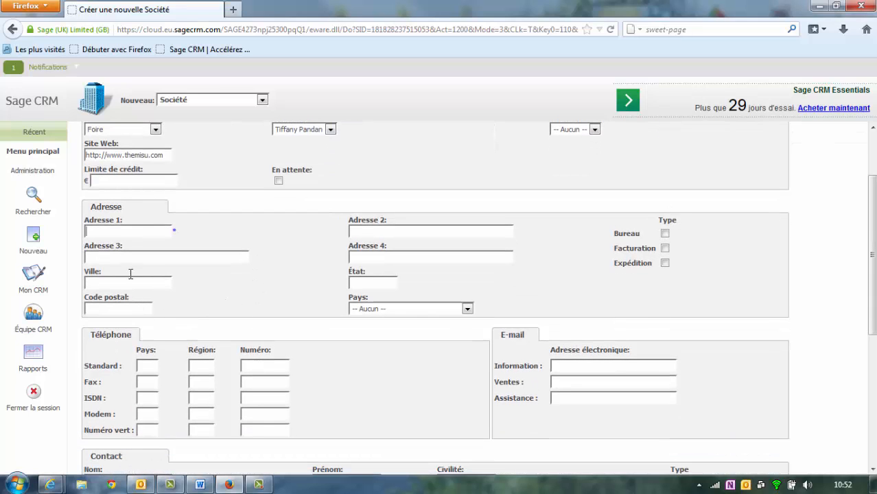
left_click(177, 235)
scroll(549, 281, "up", 2)
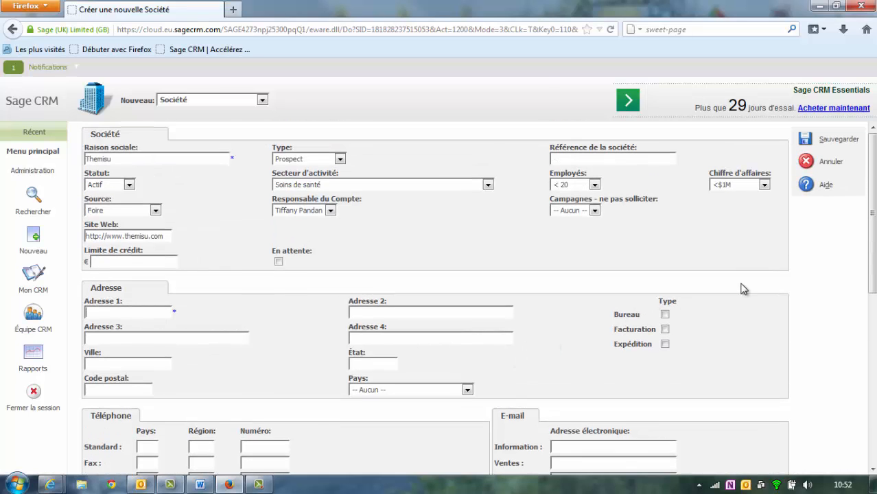
left_click(806, 144)
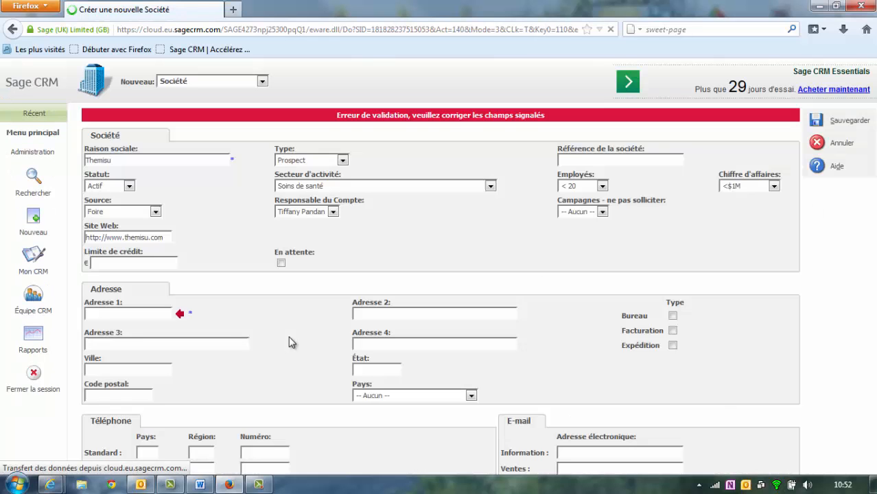
scroll(347, 244, "down", 3)
scroll(221, 329, "up", 3)
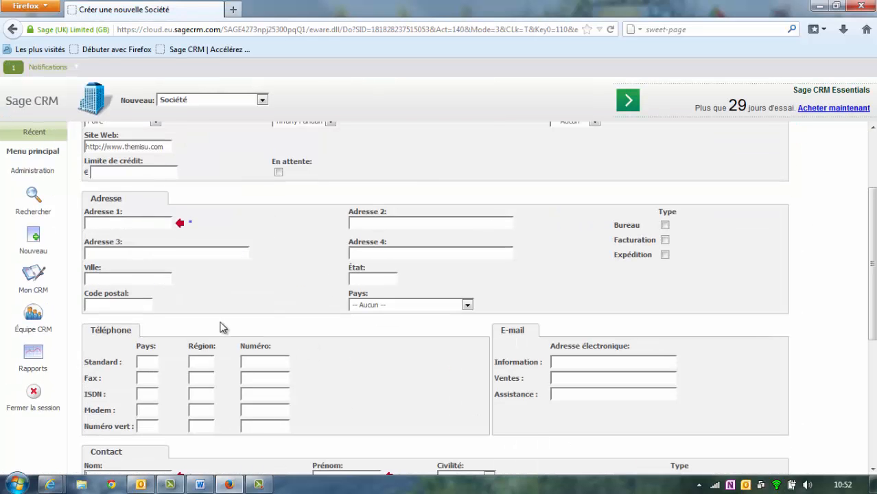
scroll(281, 334, "down", 7)
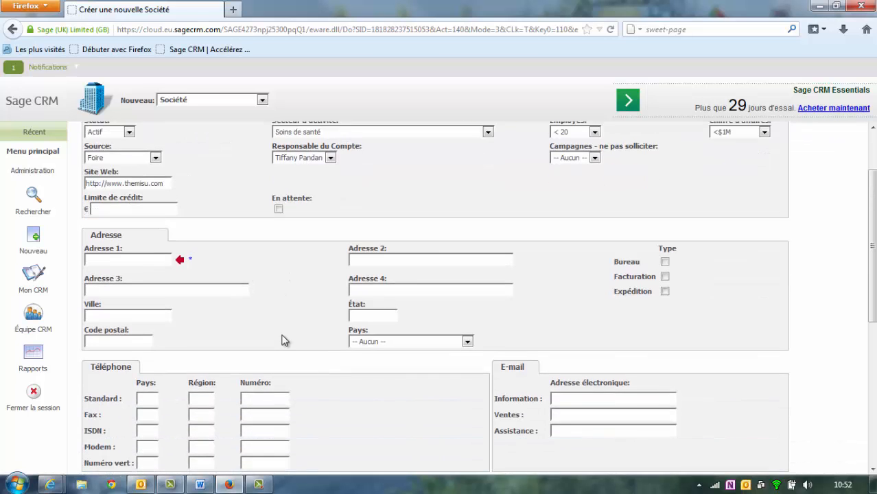
scroll(283, 335, "down", 2)
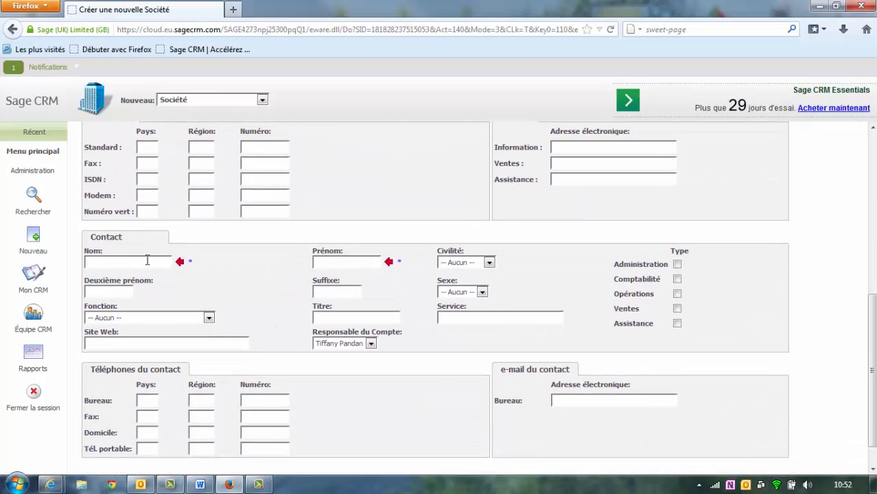
scroll(227, 276, "up", 8)
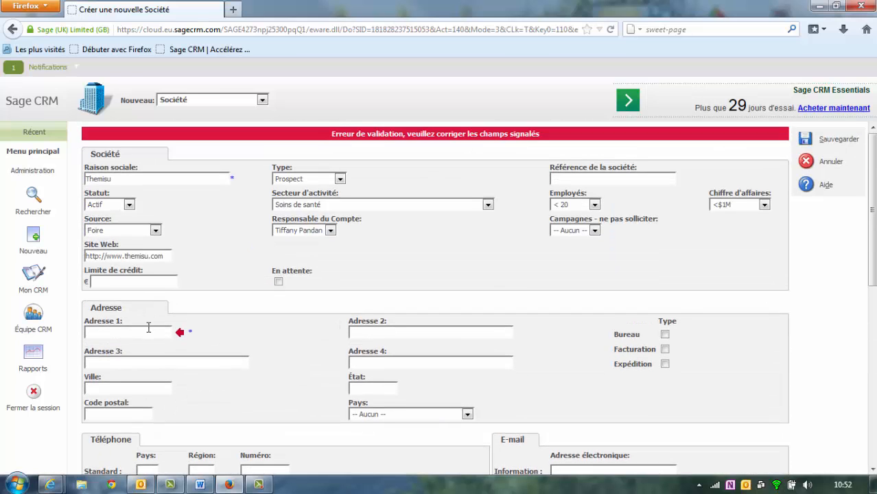
left_click(129, 389)
type("Paris")
key("Tab")
type("75001")
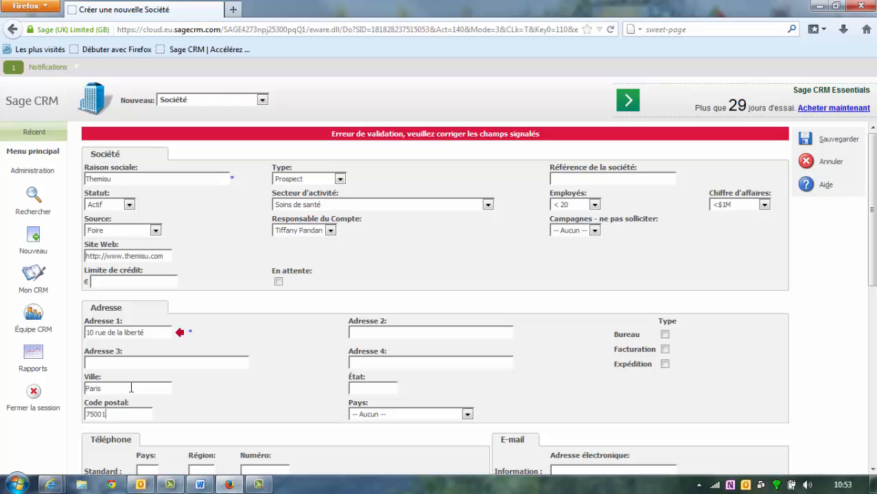
- Set the address country to France and tick the Bureau address type
left_click(467, 415)
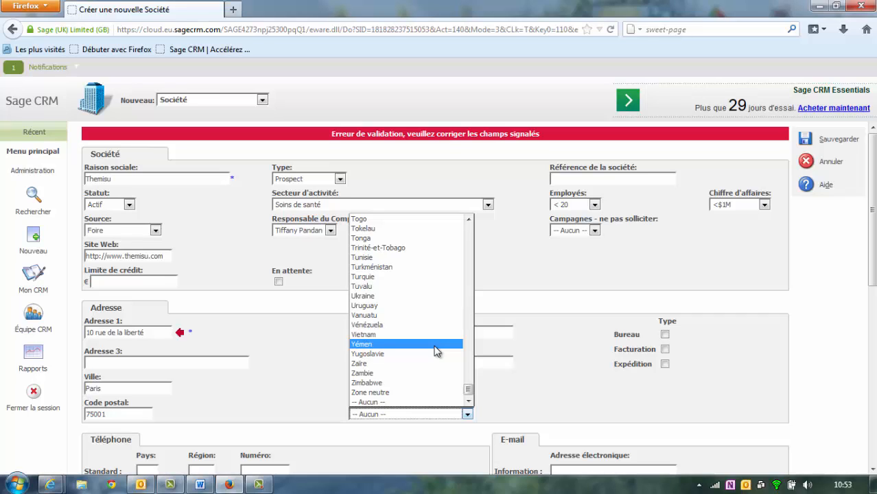
key("f")
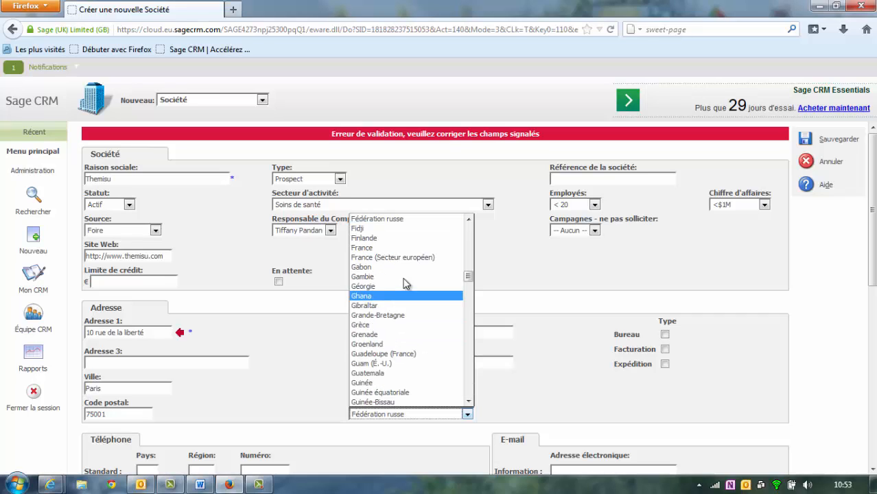
left_click(370, 247)
left_click(510, 354)
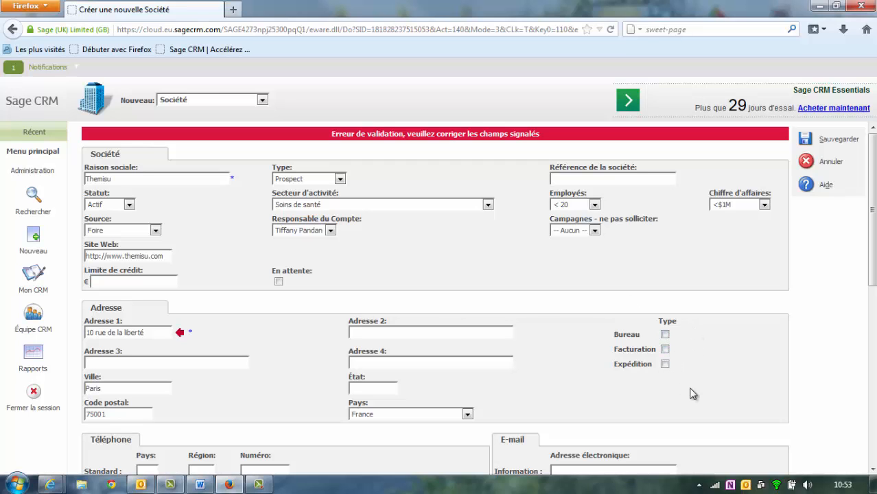
scroll(679, 391, "down", 2)
scroll(578, 384, "down", 1)
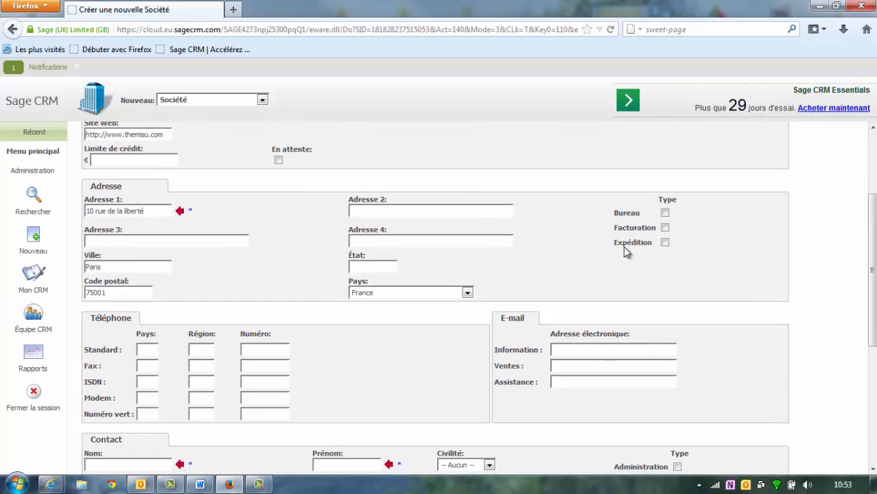
left_click(665, 212)
scroll(424, 317, "down", 2)
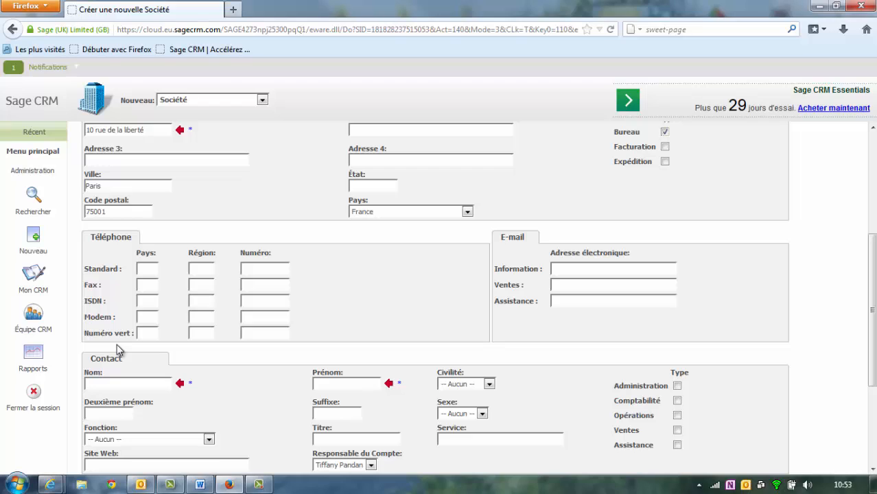
- Enter the main switchboard number with country code +33 and area code 1
left_click(262, 270)
left_click(153, 269)
key("Tab")
key("Tab")
- Enter the toll-free number and the general information e-mail address
left_click(255, 335)
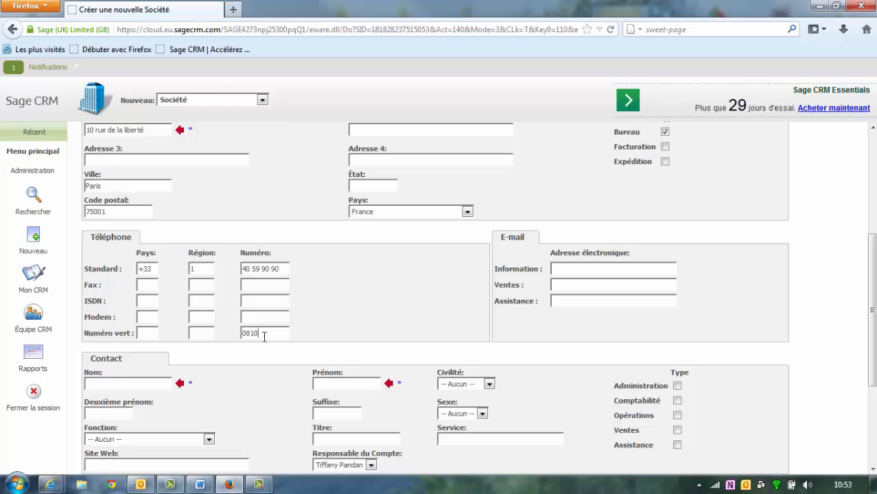
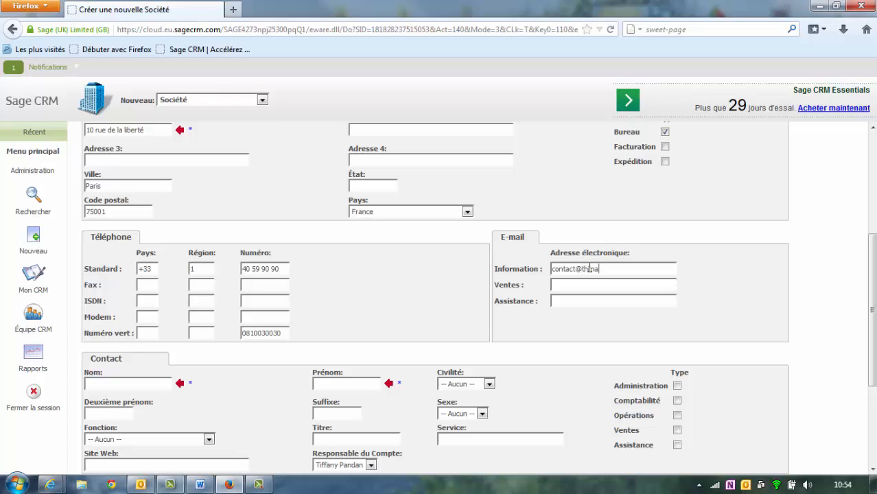
- Enter the contact's name, with salutation Mme and function Directeur Informatique
scroll(576, 293, "down", 2)
scroll(576, 293, "down", 2)
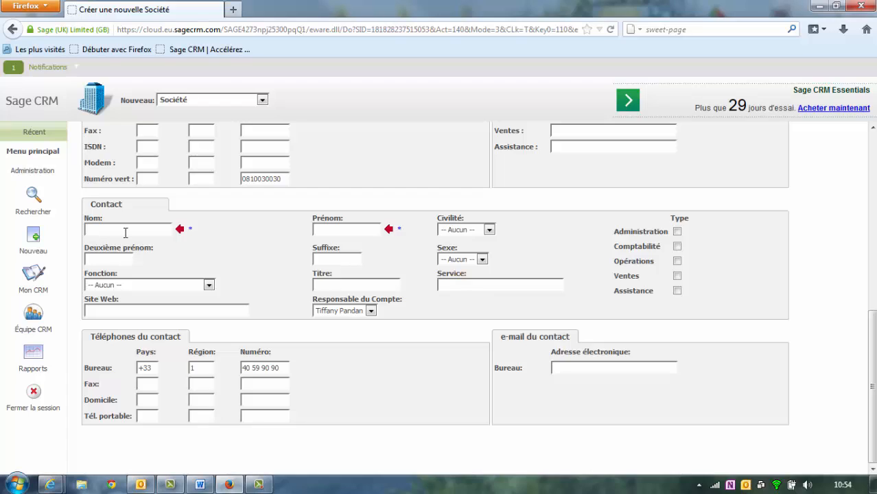
left_click(469, 230)
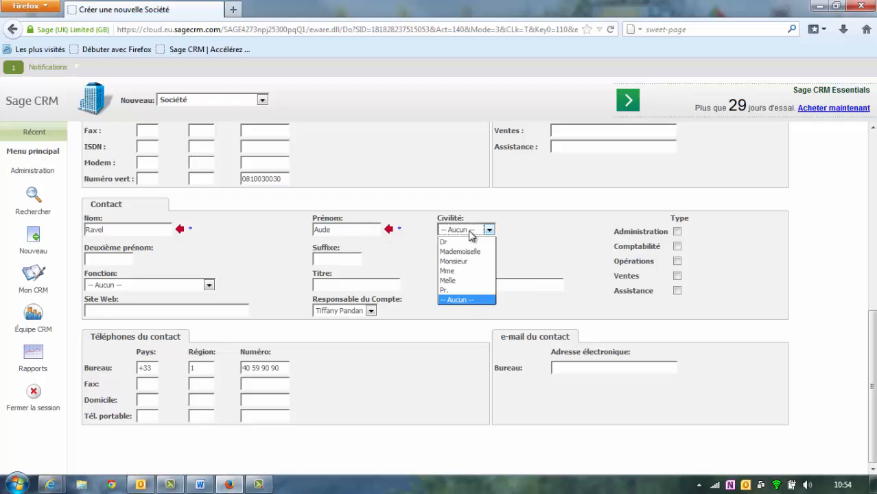
left_click(463, 271)
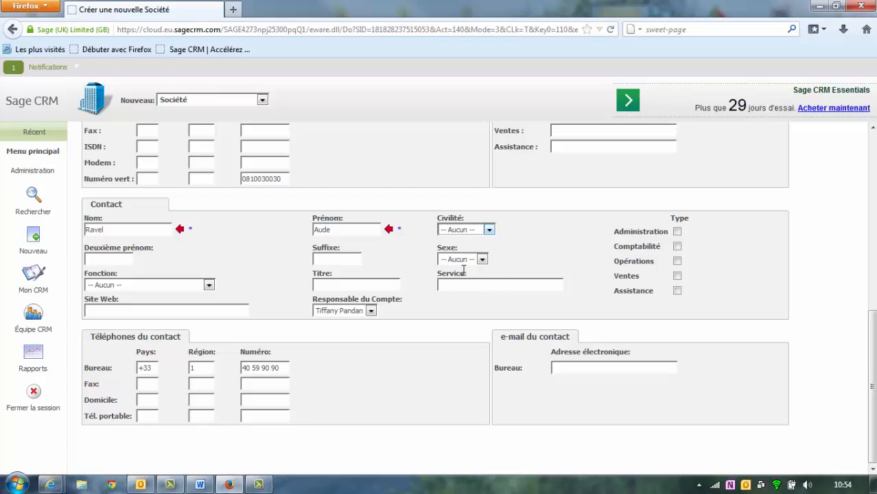
left_click(208, 285)
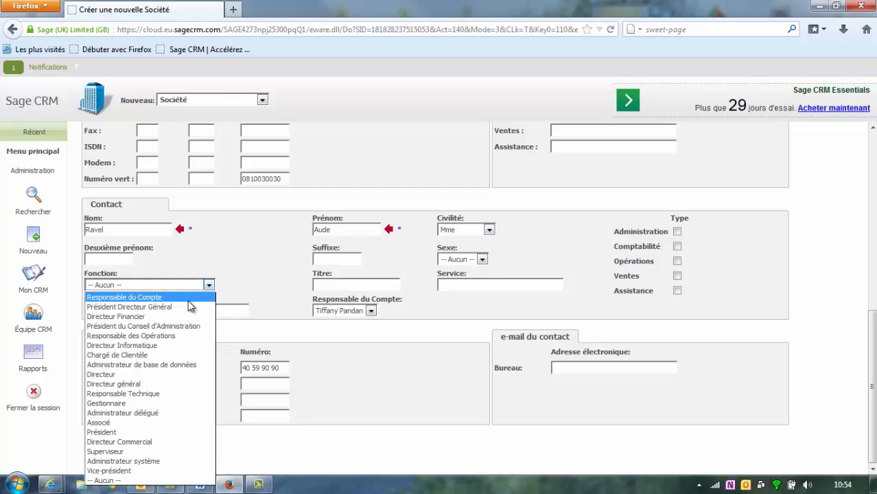
left_click(168, 347)
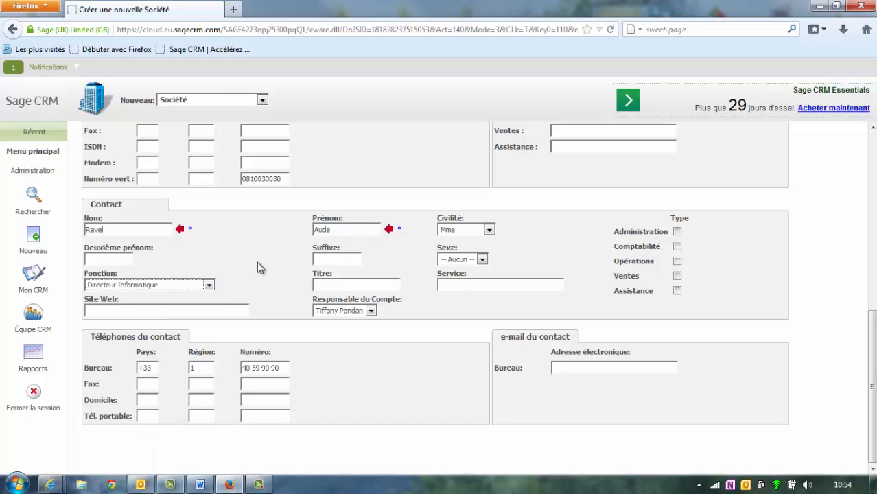
- Give the contact the title Responsable DSI, plus a mobile number and work e-mail
left_click(334, 288)
type("Res")
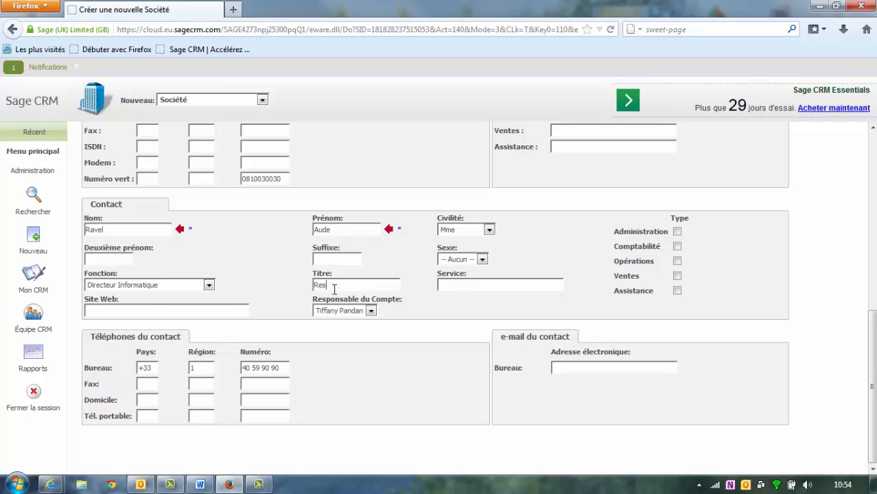
type("ponsab")
type("le ")
type("DSI")
type("06 09")
key("BackSpace")
key("BackSpace")
key("BackSpace")
key("BackSpace")
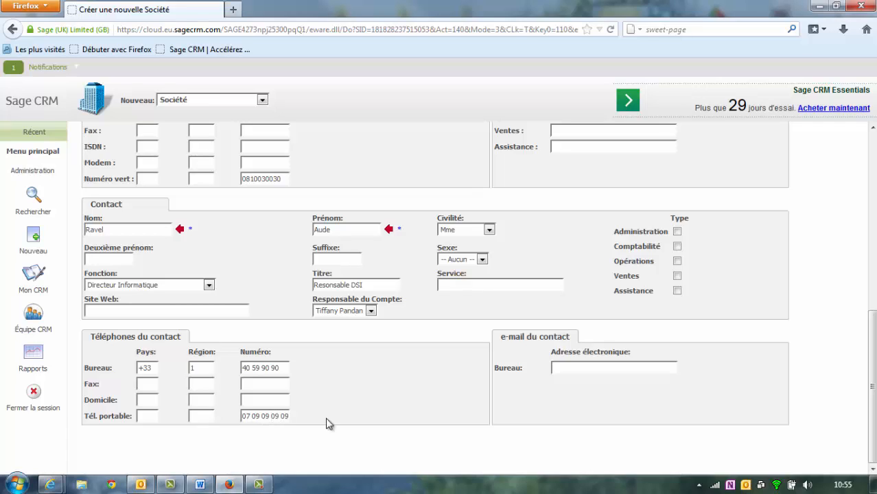
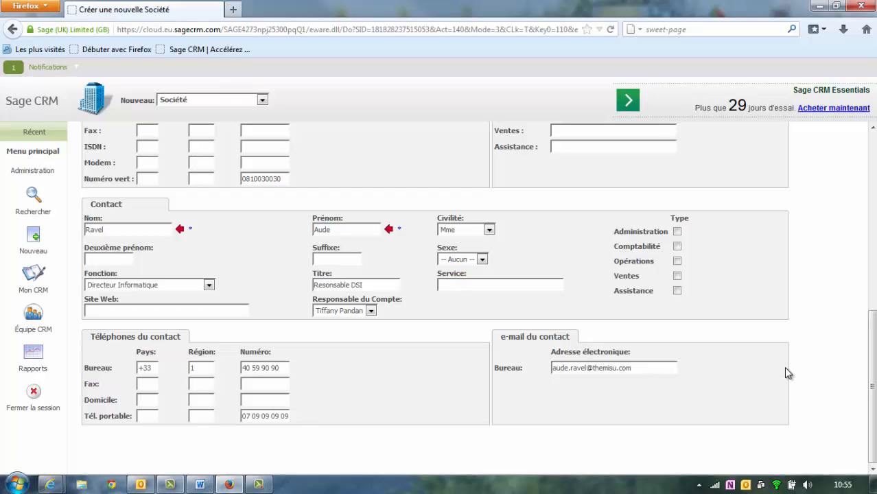
scroll(785, 370, "up", 4)
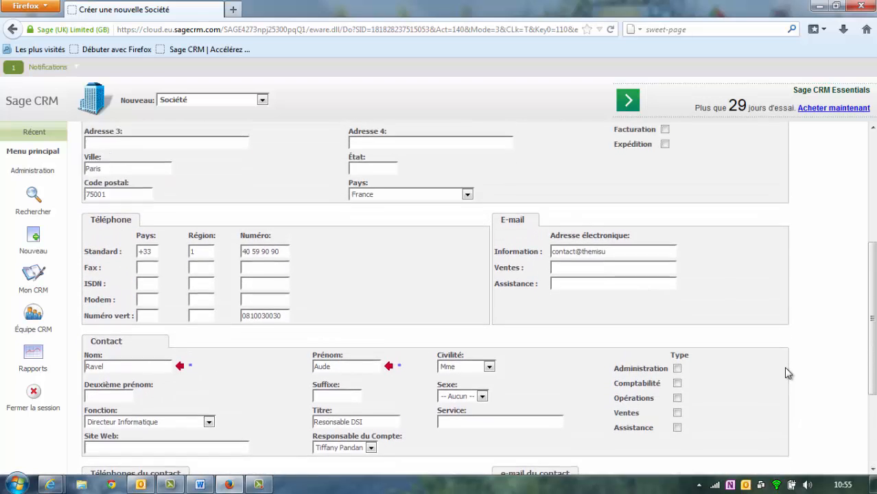
scroll(786, 371, "up", 6)
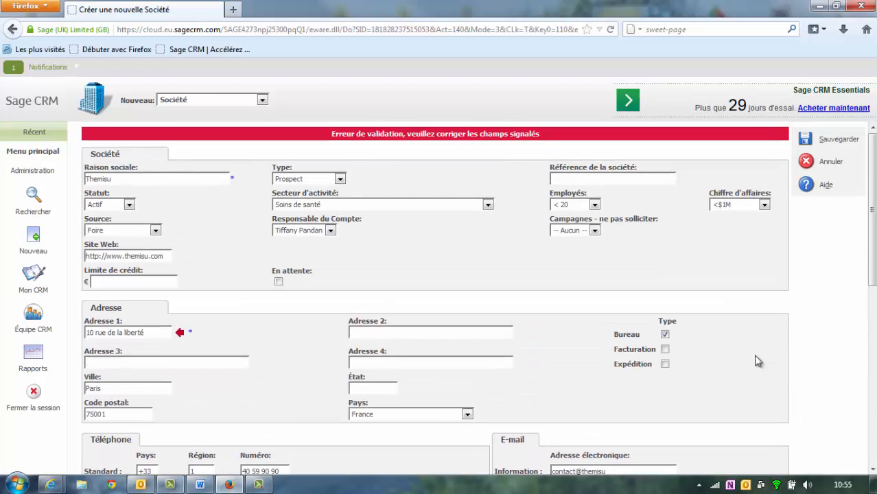
- Save Themisu with its contact and return to the Généralités summary after a cancelled edit
left_click(809, 140)
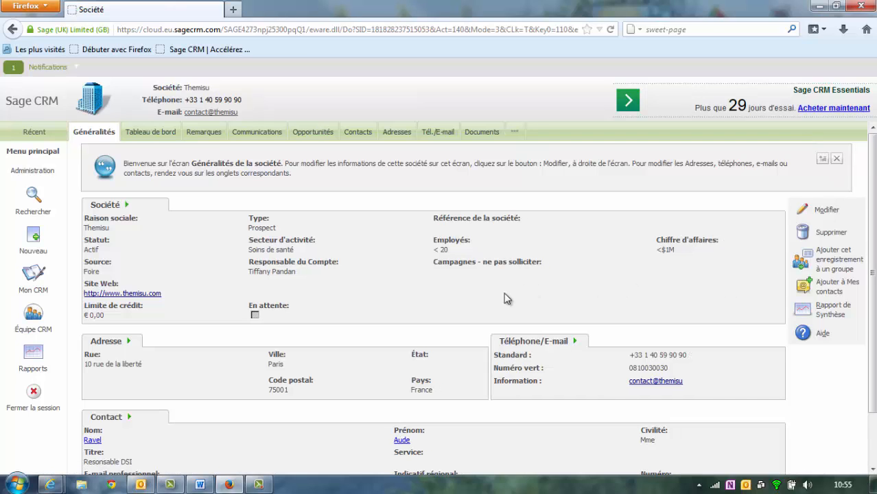
scroll(417, 309, "down", 2)
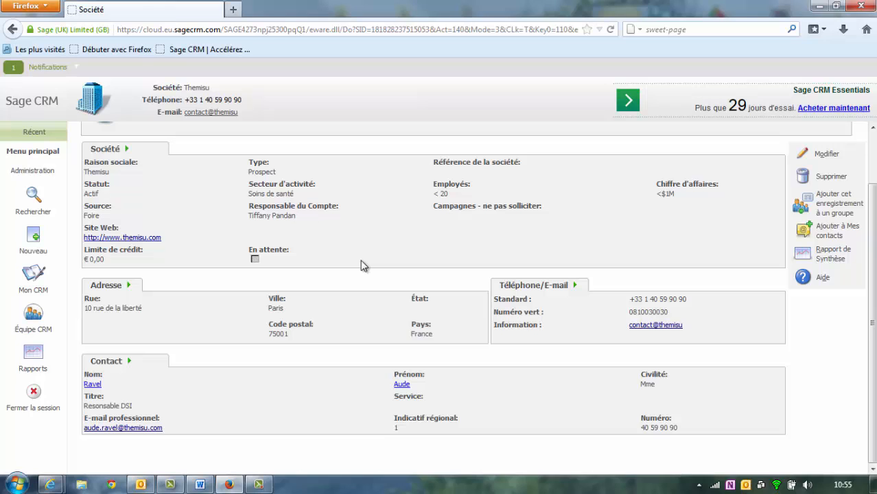
scroll(360, 260, "up", 2)
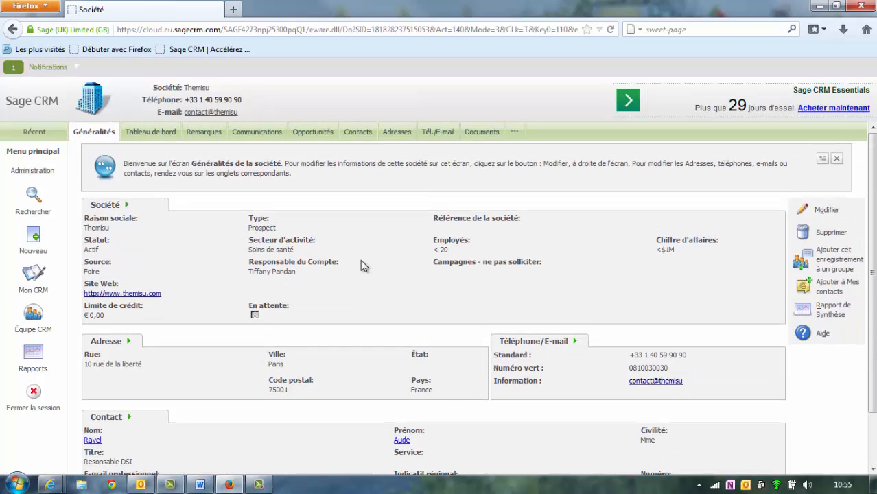
left_click(802, 213)
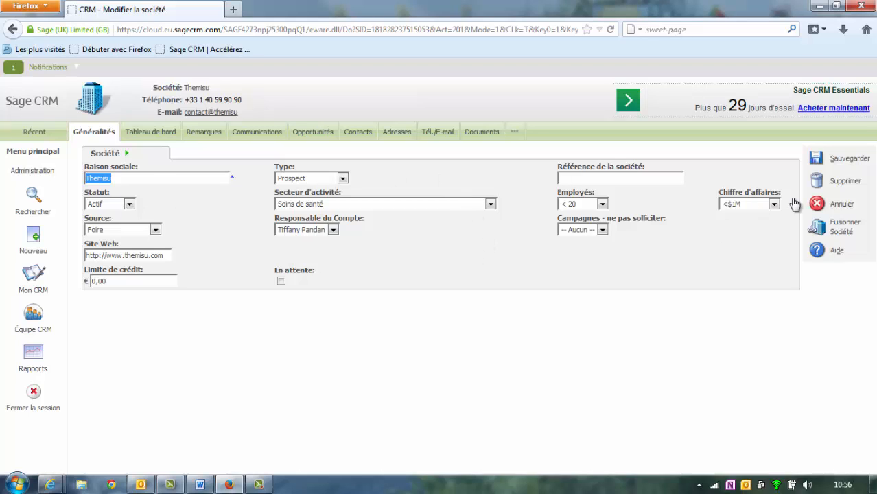
left_click(848, 207)
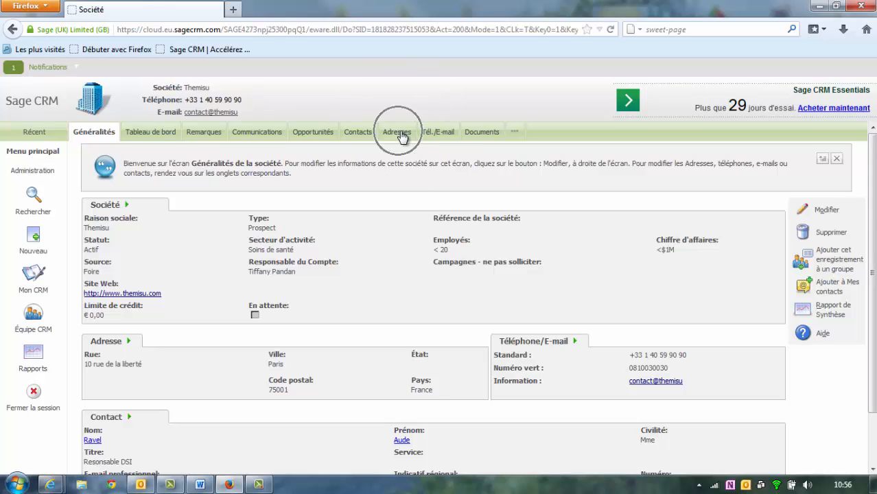
- Add a new company address: Avenue de Romans, Paris, 75010
left_click(130, 343)
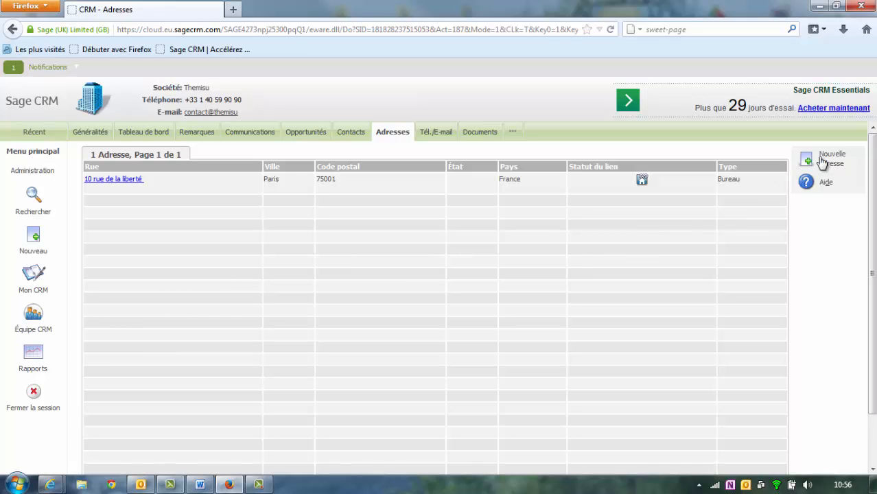
key("ctrl")
key("ctrl")
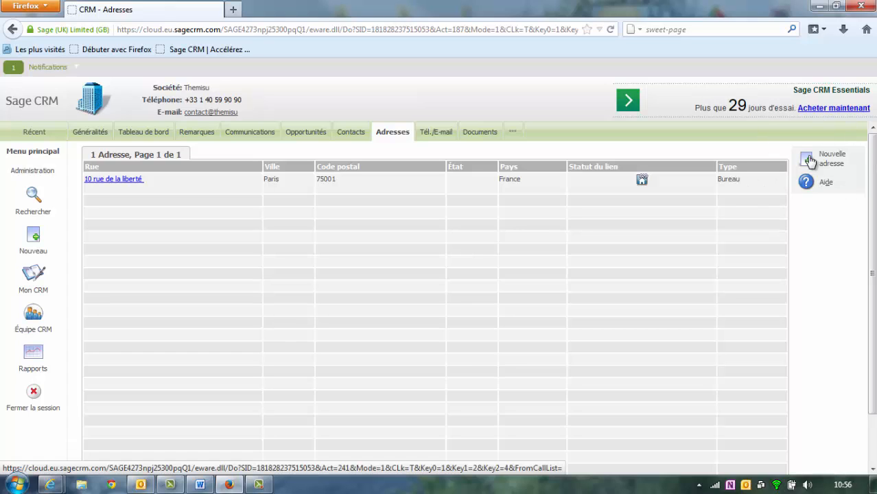
left_click(809, 159)
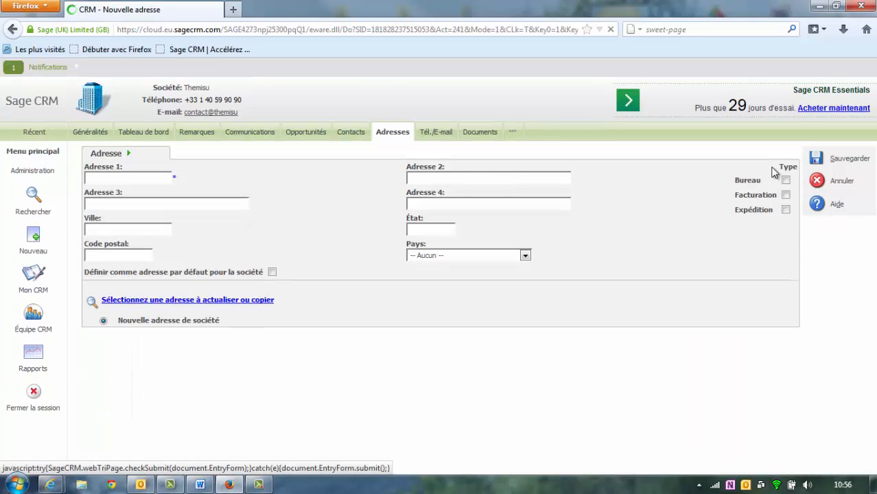
left_click(132, 176)
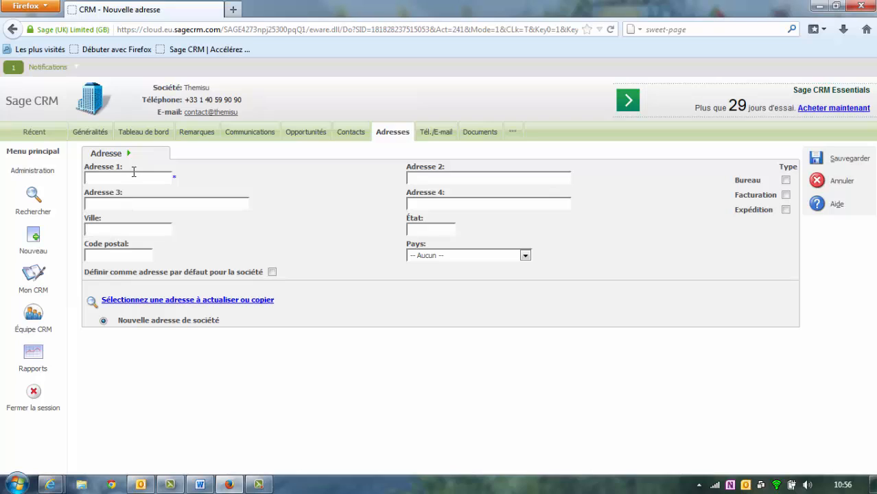
left_click(133, 176)
type("Avenue de Romans")
key("Tab")
type("Pari")
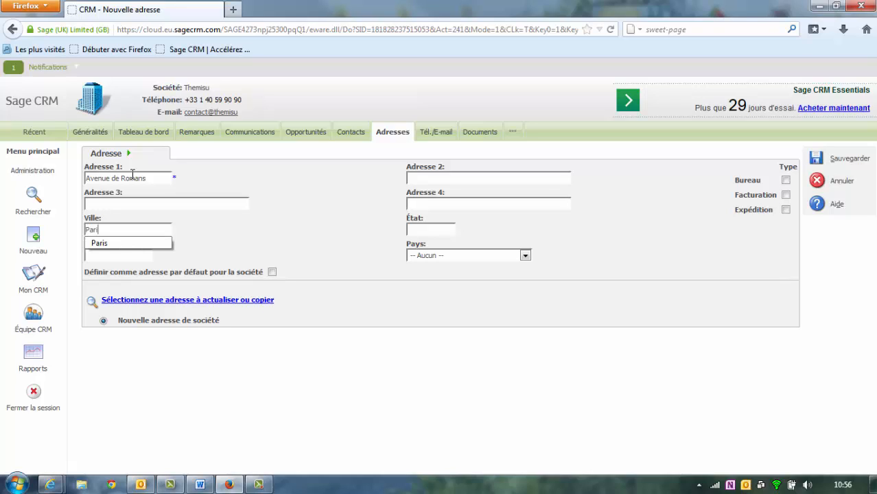
type("s")
key("Tab")
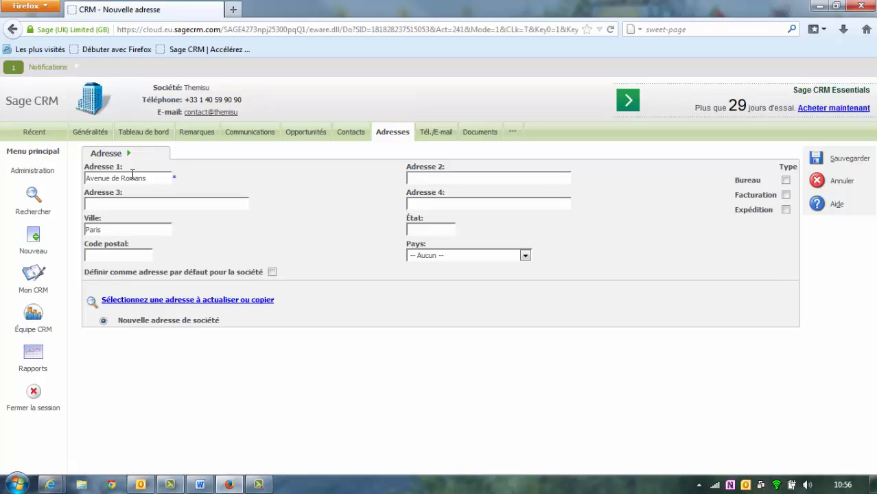
key("Tab")
type("75010")
- Set the new address's country to France, mark it Expédition, and save it
left_click(477, 256)
key("f")
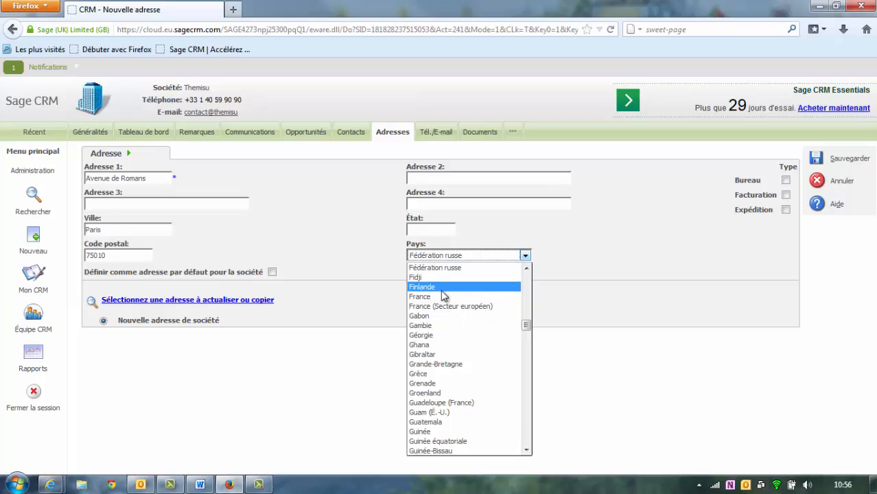
left_click(439, 296)
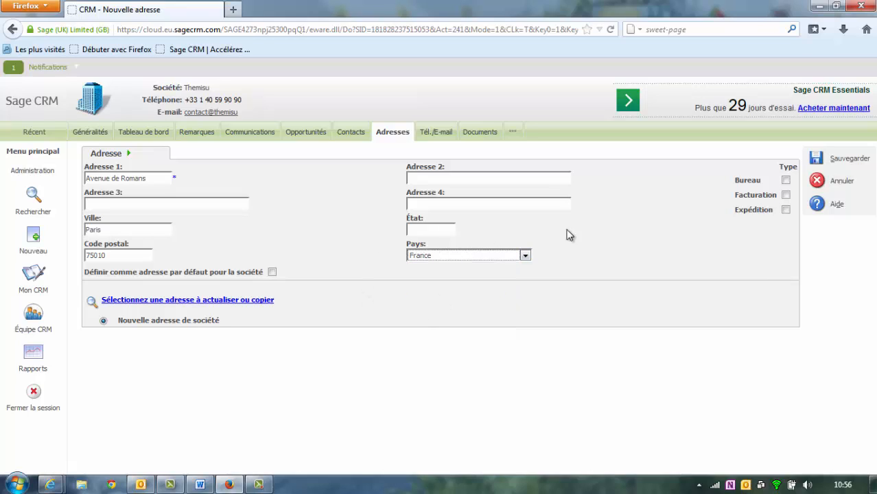
left_click(786, 210)
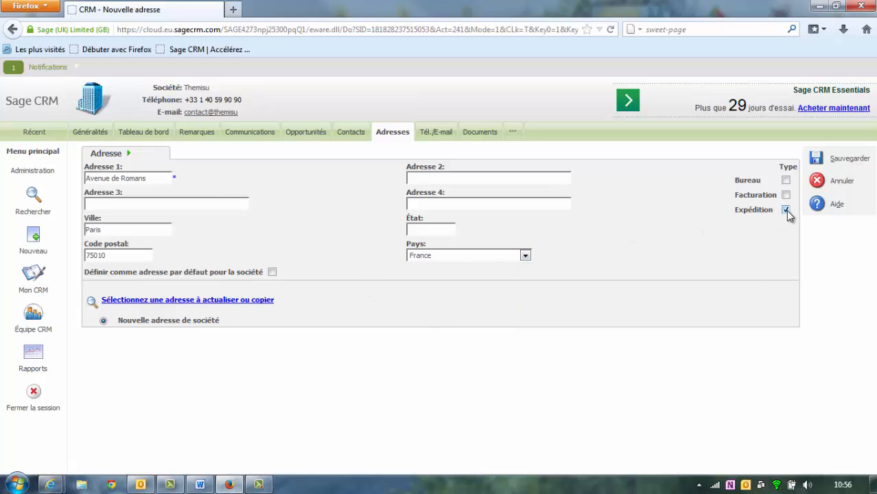
left_click(815, 158)
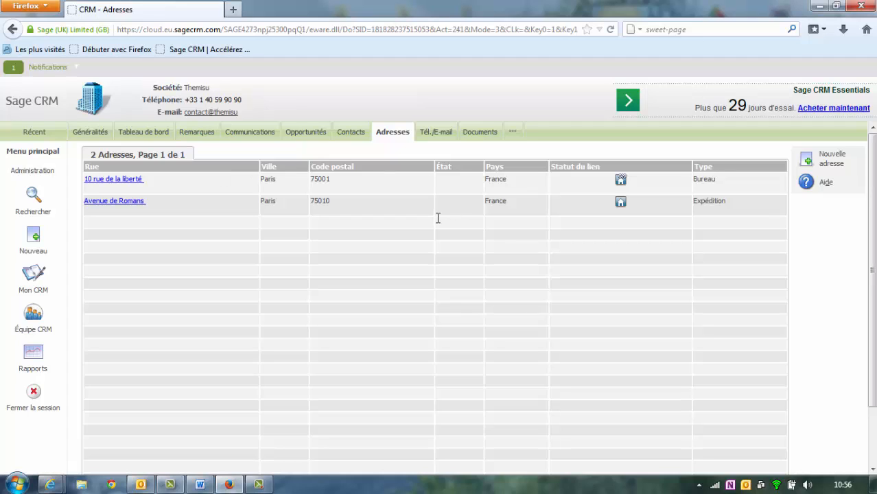
left_click(91, 132)
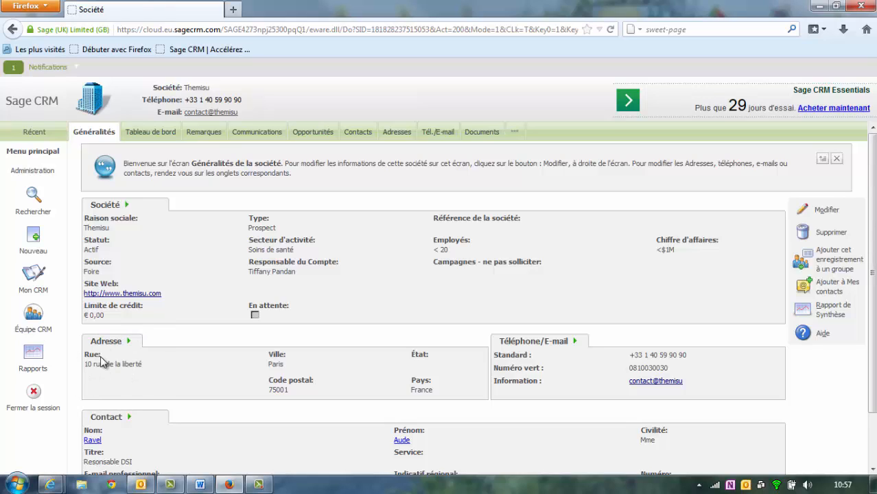
- Open the Avenue de Romans address, set it as the company's default address, and save
left_click(404, 135)
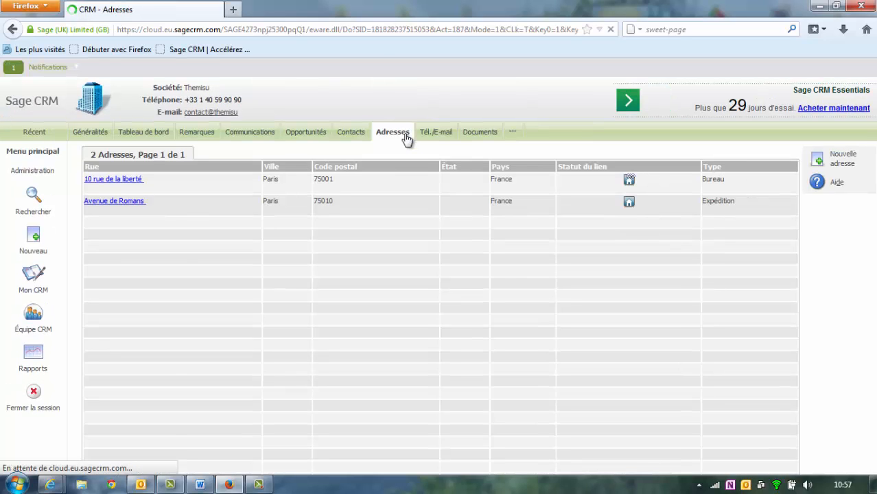
left_click(124, 204)
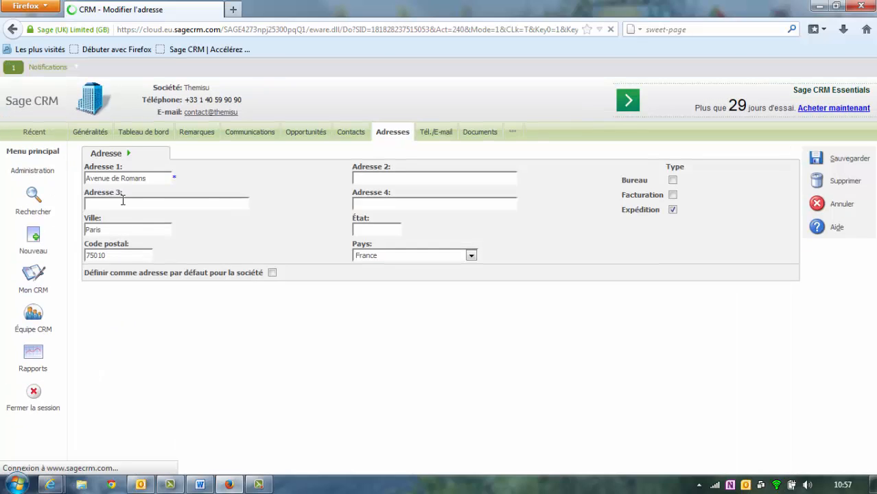
left_click(272, 273)
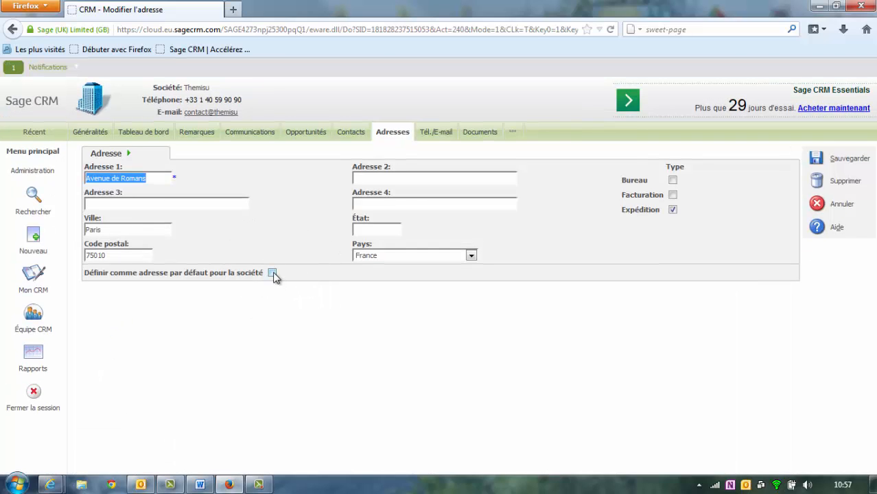
left_click(272, 273)
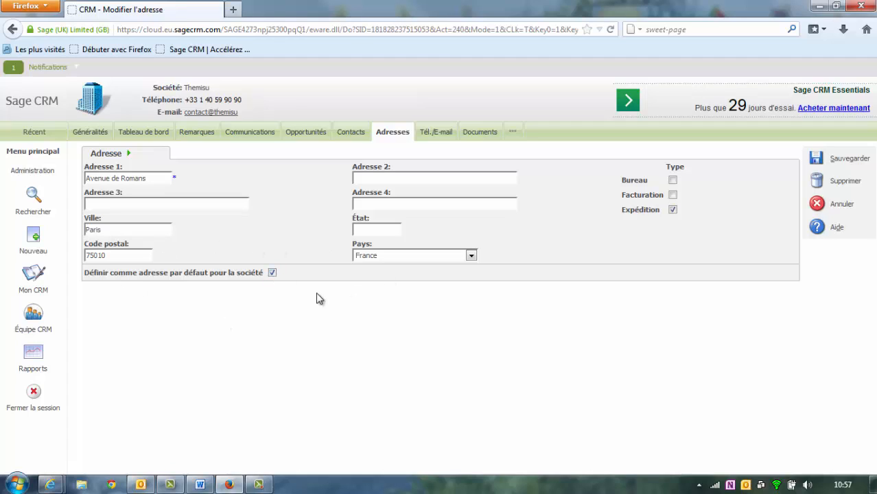
left_click(821, 162)
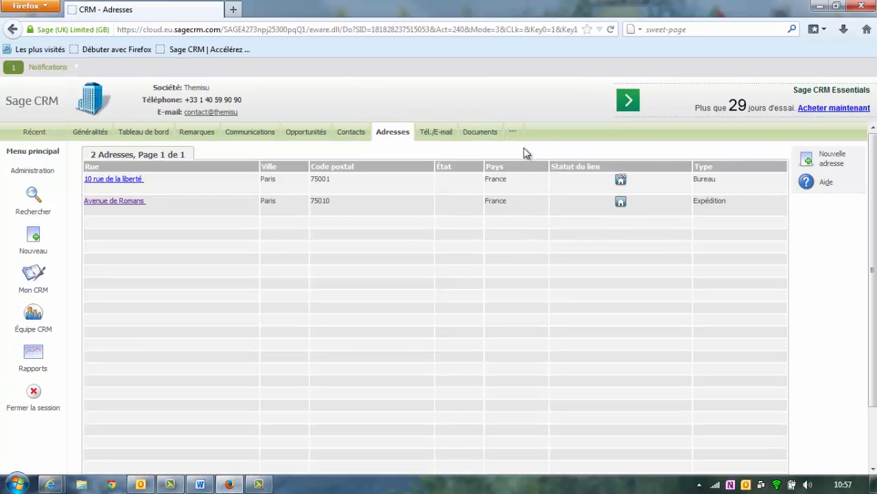
- From Généralités, open the contact's record and cancel an edit without changes
left_click(95, 132)
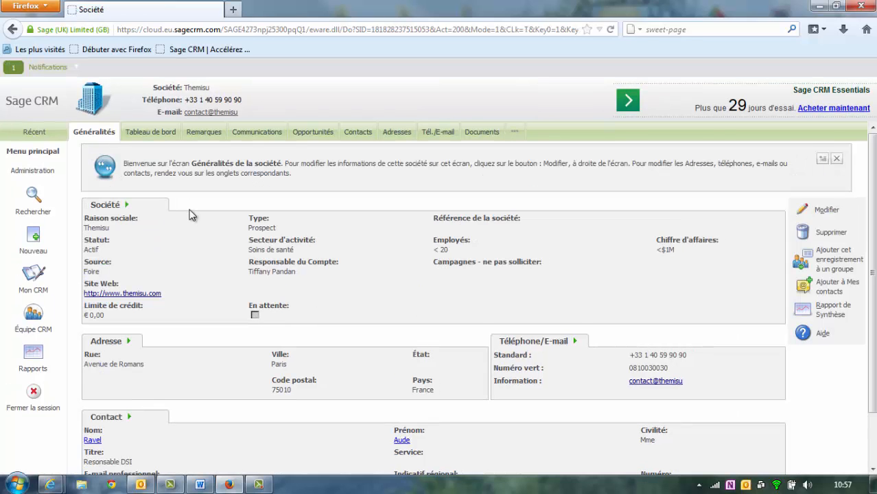
scroll(190, 226, "down", 2)
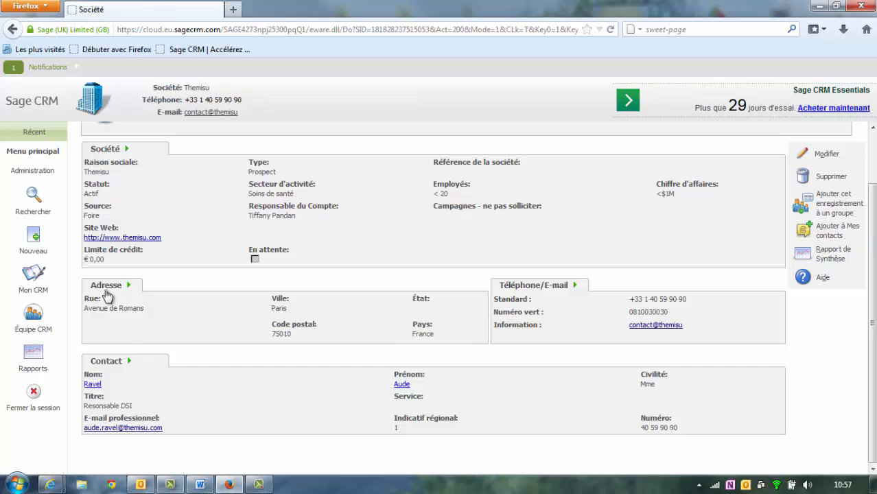
key("ctrl")
left_click(98, 390)
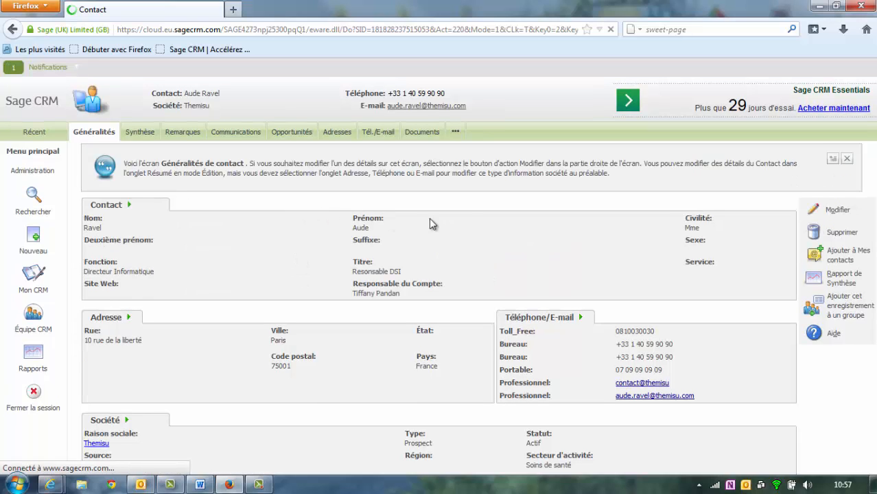
left_click(823, 213)
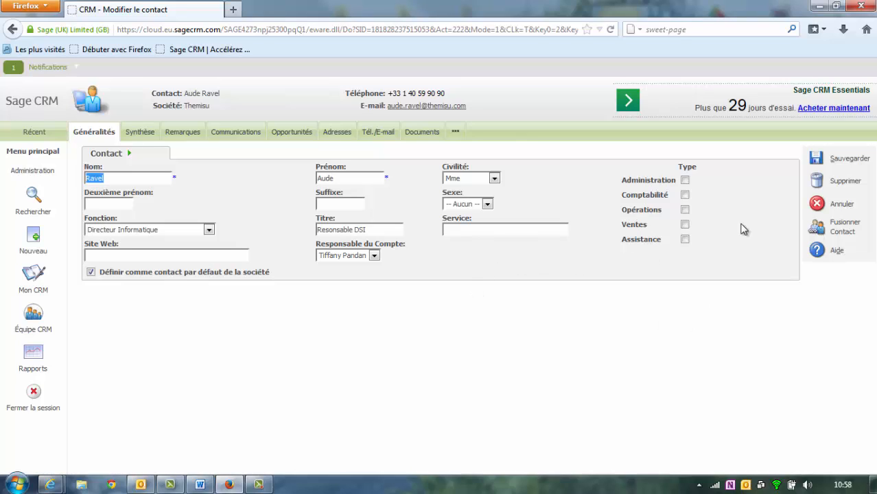
left_click(849, 210)
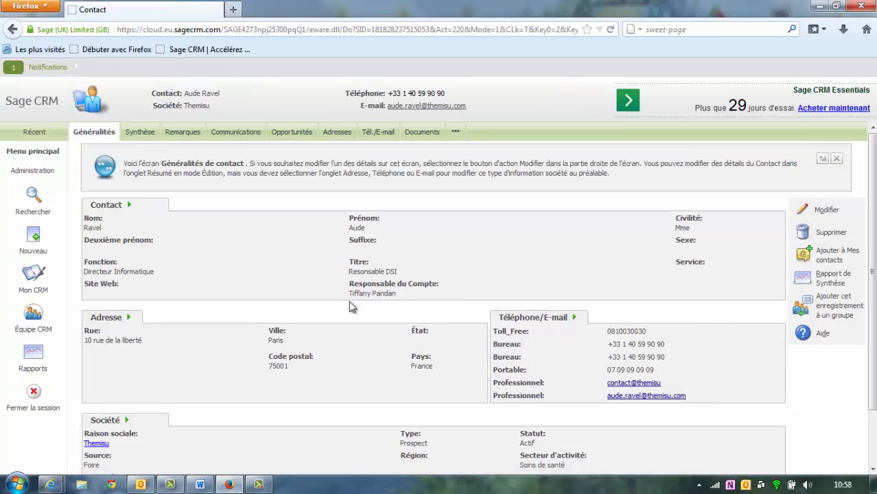
- Switch between the contact and the Themisu company record, ending on the company page
left_click(196, 107)
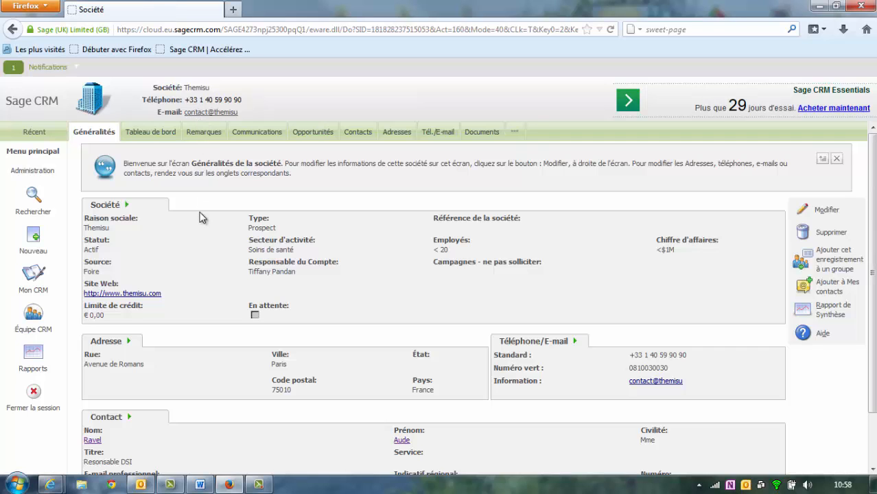
scroll(173, 244, "down", 2)
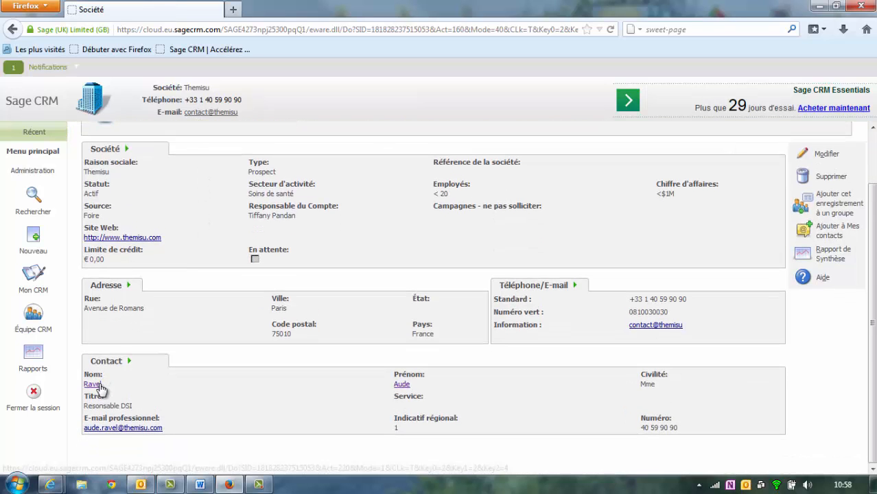
left_click(98, 385)
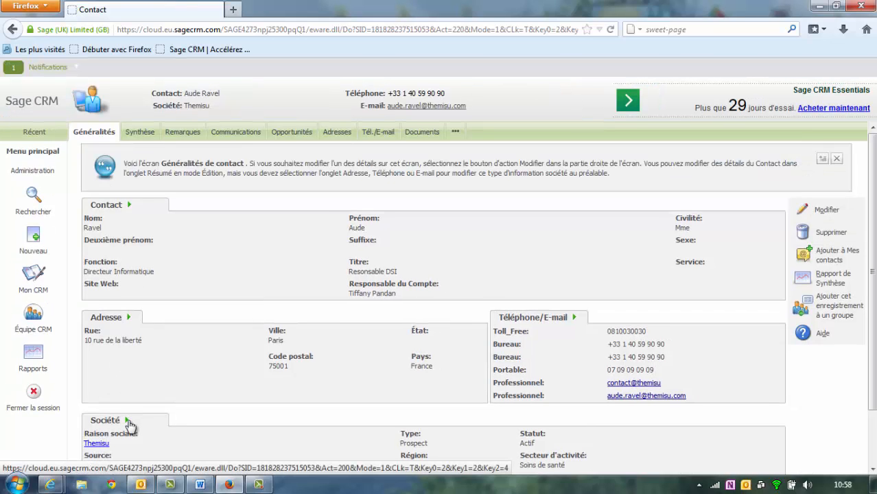
left_click(129, 422)
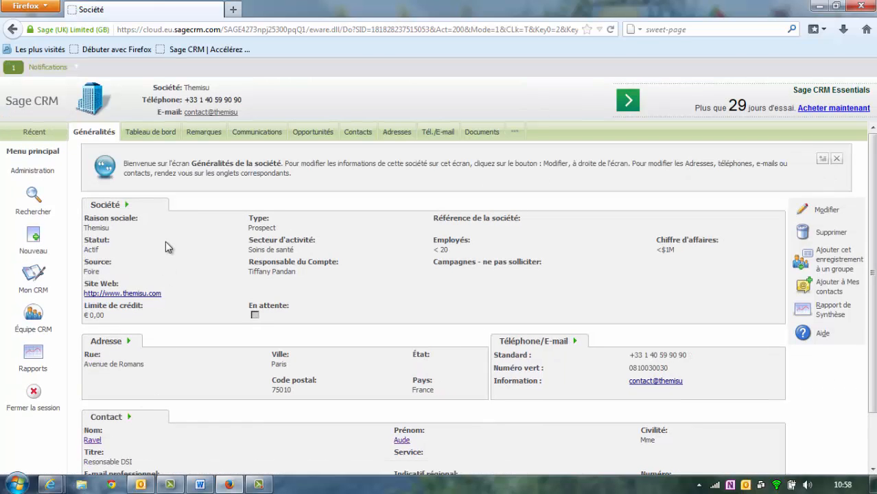
scroll(155, 267, "down", 2)
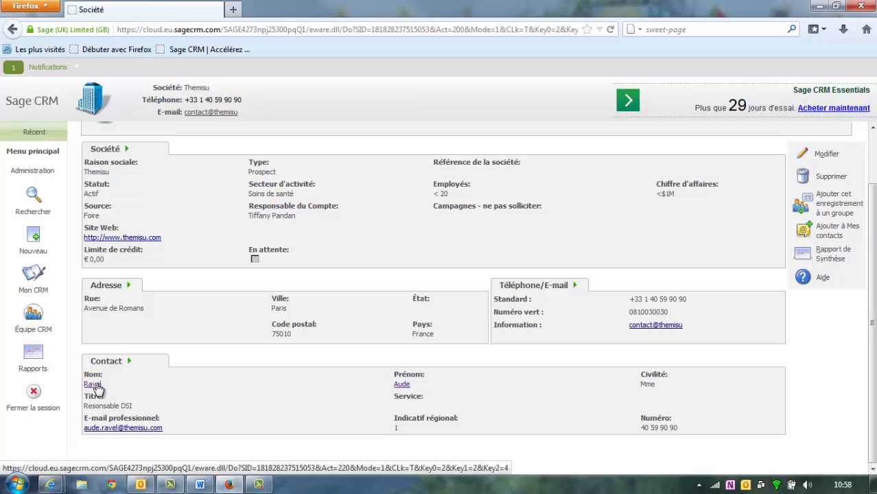
left_click(93, 386)
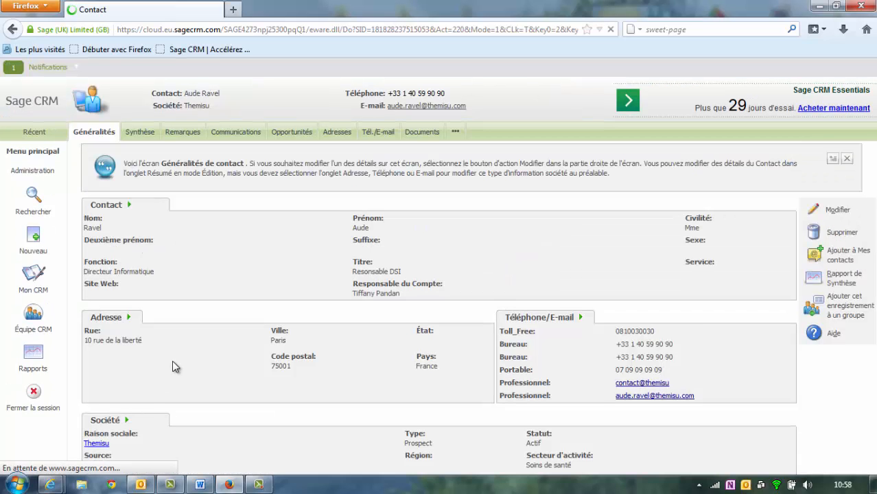
scroll(172, 410, "down", 1)
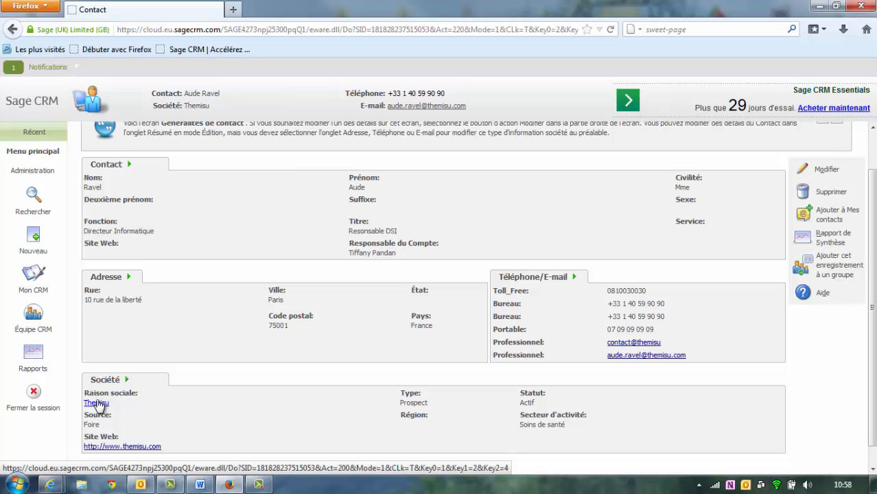
left_click(96, 403)
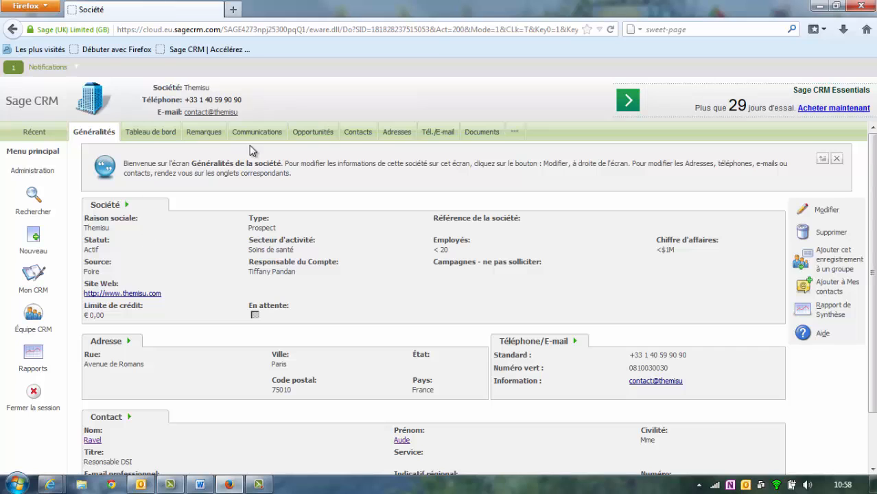
- Start a new Themisu contact, entering the contact's surname and first name
left_click(355, 137)
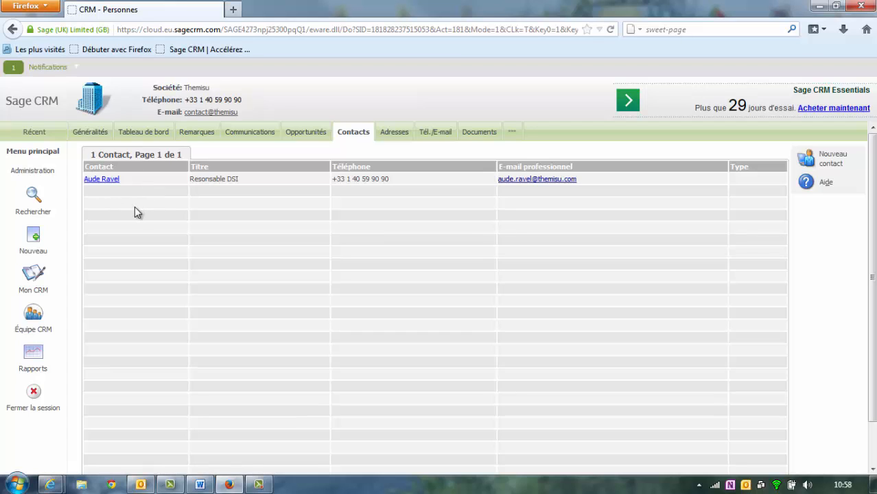
left_click(805, 167)
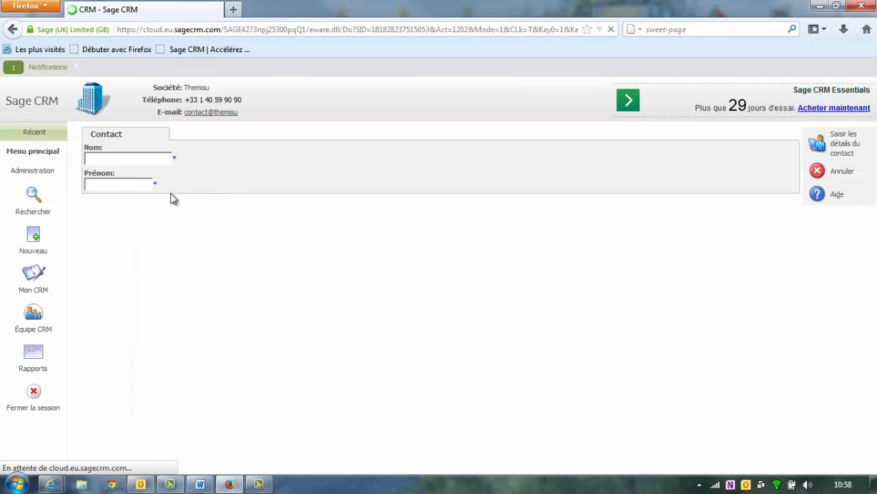
left_click(147, 159)
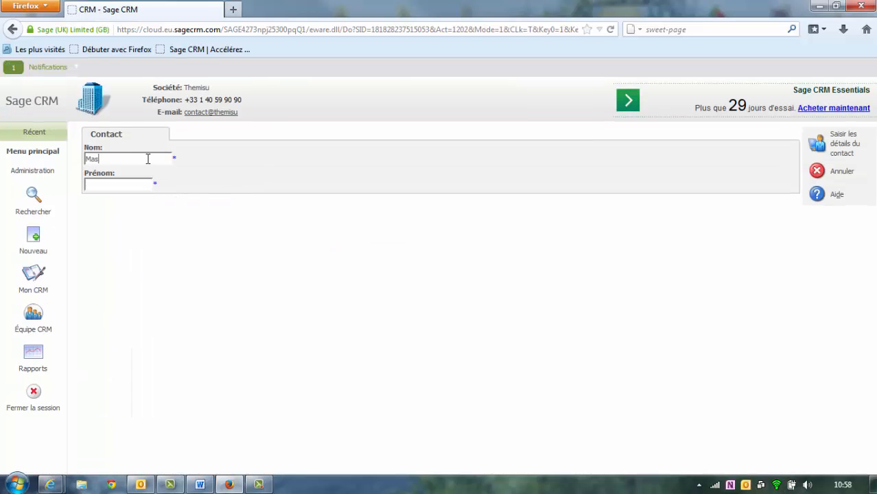
key("Tab")
left_click(825, 151)
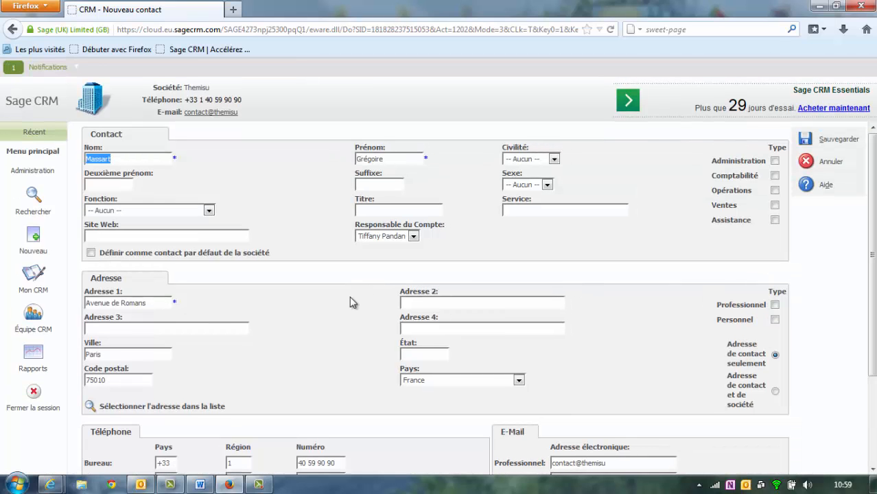
- Copy in the company's Paris address from its list and replace the work e-mail
scroll(350, 302, "down", 2)
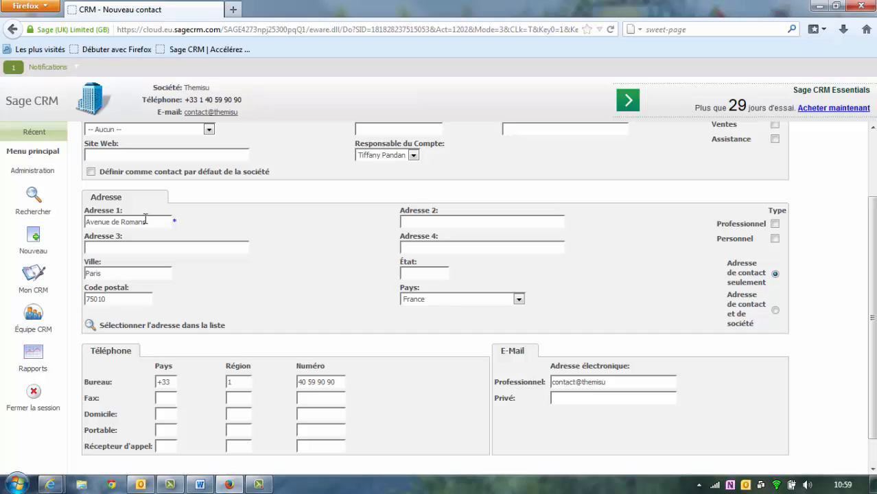
left_click_drag(147, 220, 75, 219)
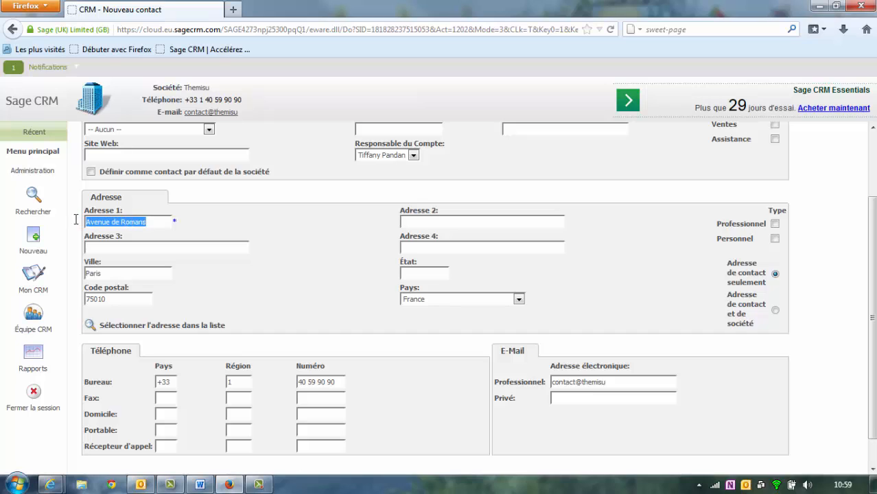
left_click(179, 327)
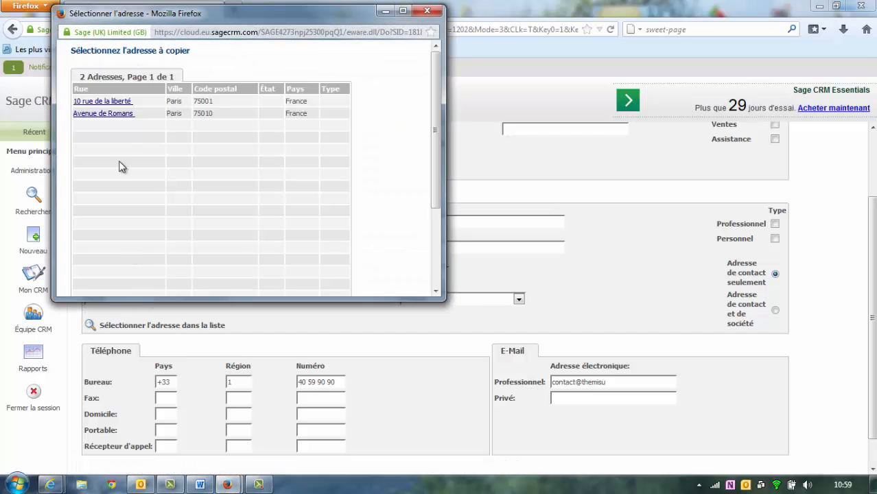
left_click(123, 103)
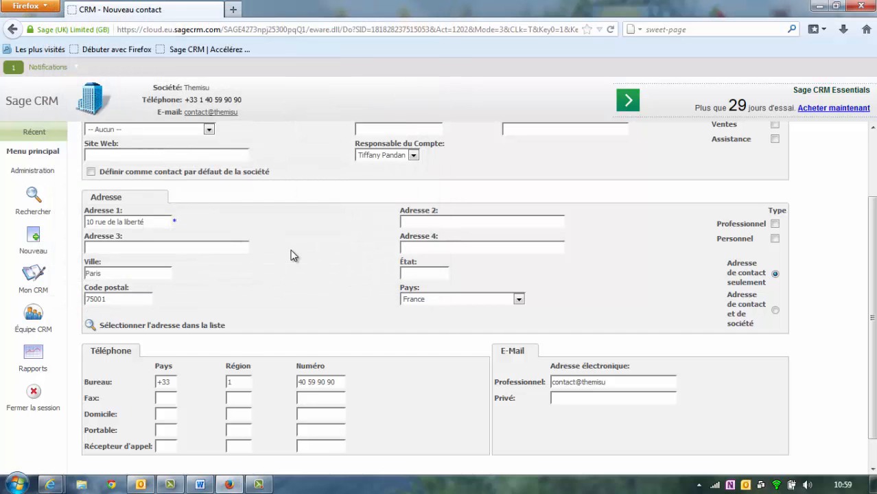
scroll(304, 261, "down", 1)
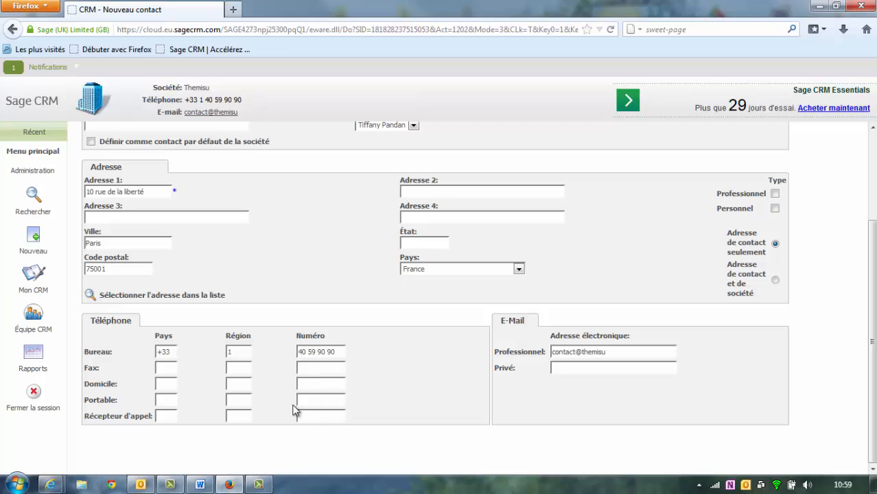
left_click_drag(625, 352, 528, 352)
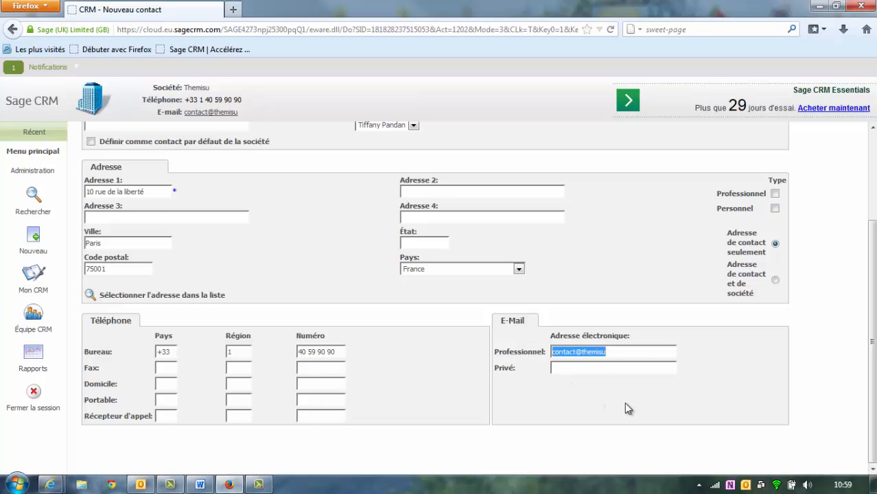
type("Gg")
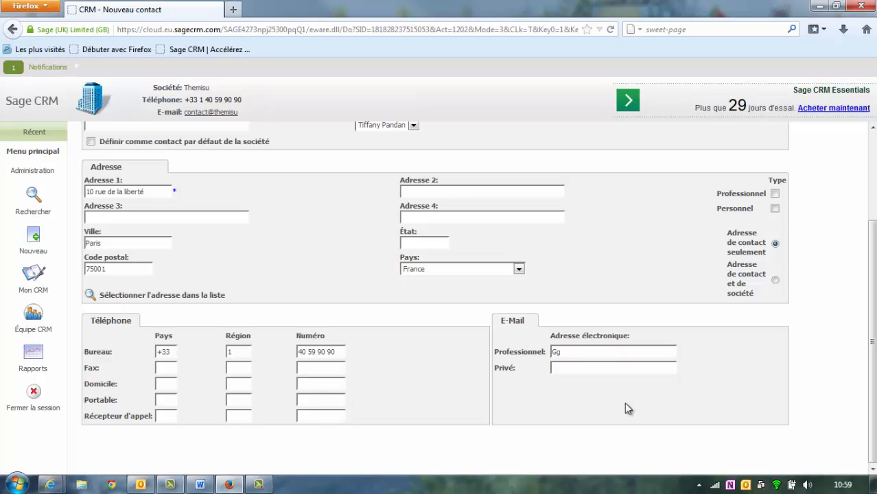
key("BackSpace")
- Set the contact's function to Directeur Informatique and title to Monsieur
scroll(624, 406, "up", 3)
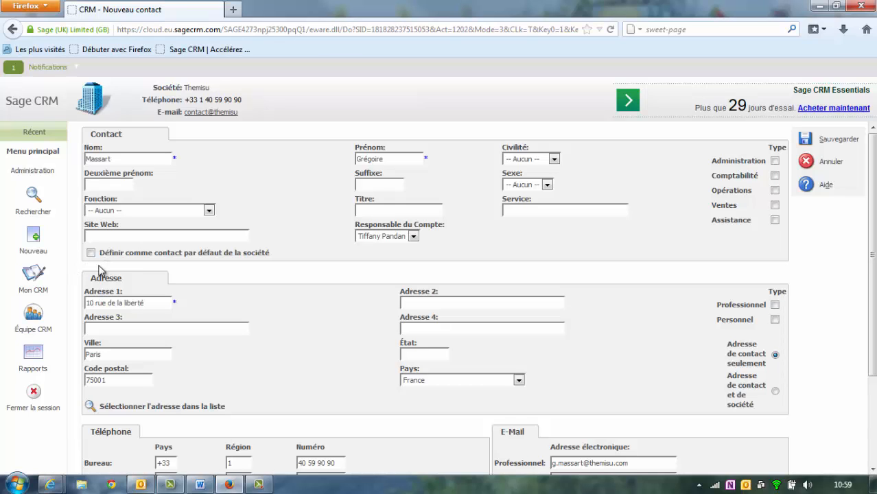
left_click(209, 210)
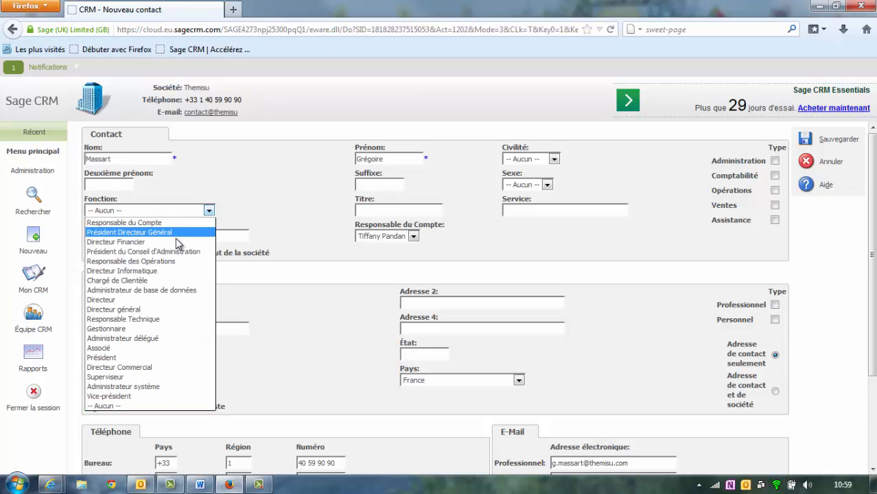
left_click(159, 271)
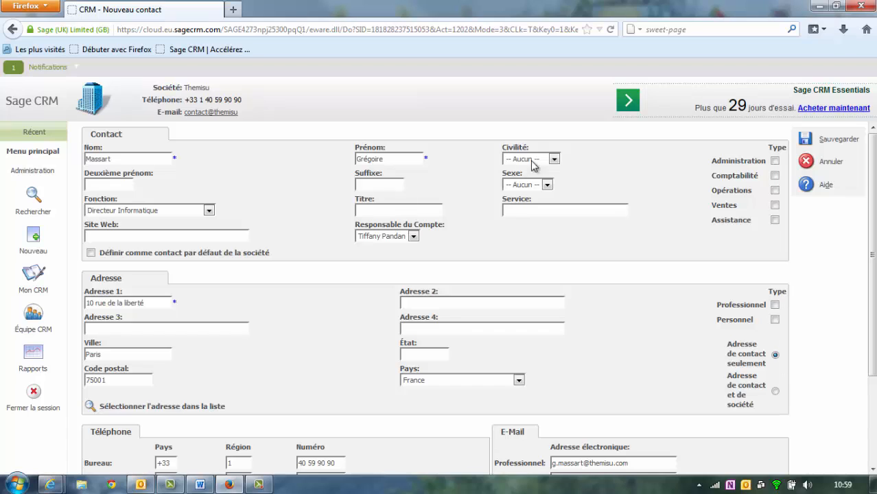
left_click(532, 160)
left_click(525, 190)
- Save the contact, then review Themisu's addresses and phone details before cancelling out
left_click(805, 145)
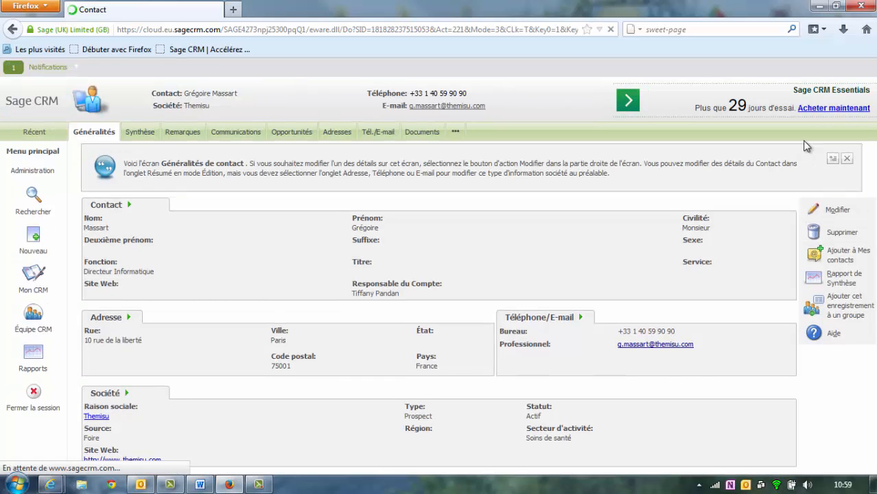
left_click(198, 107)
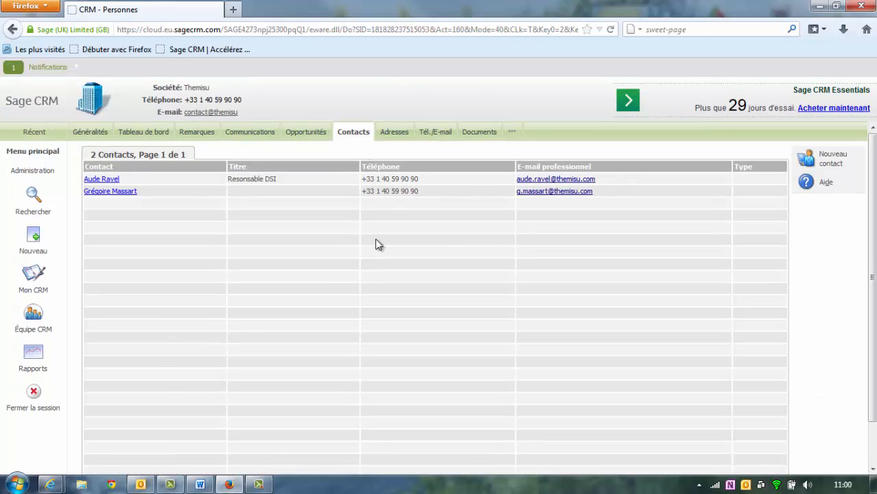
left_click(396, 135)
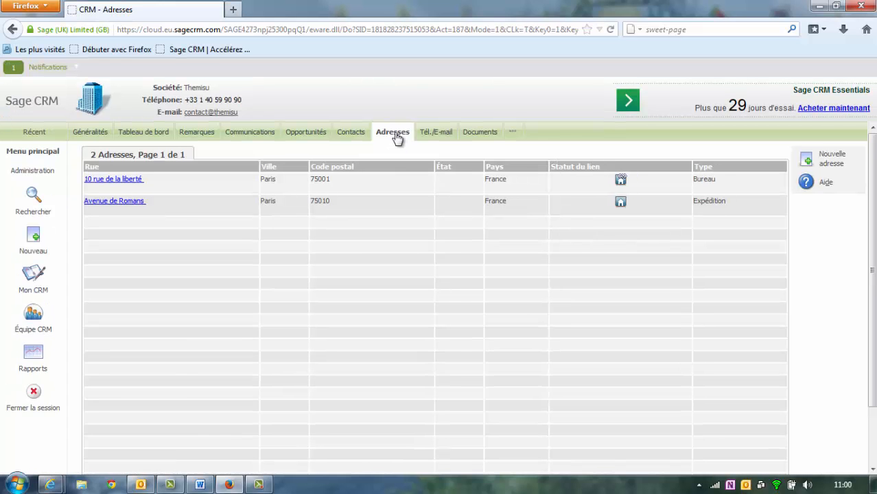
left_click(443, 133)
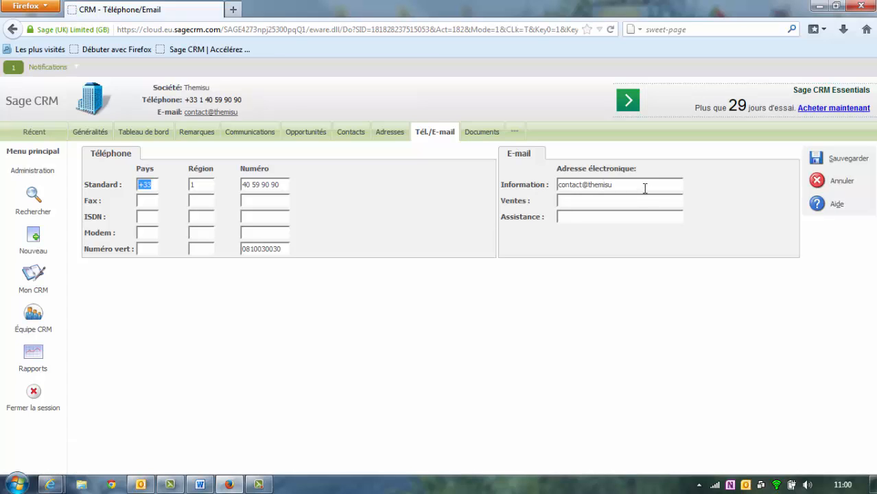
left_click(837, 182)
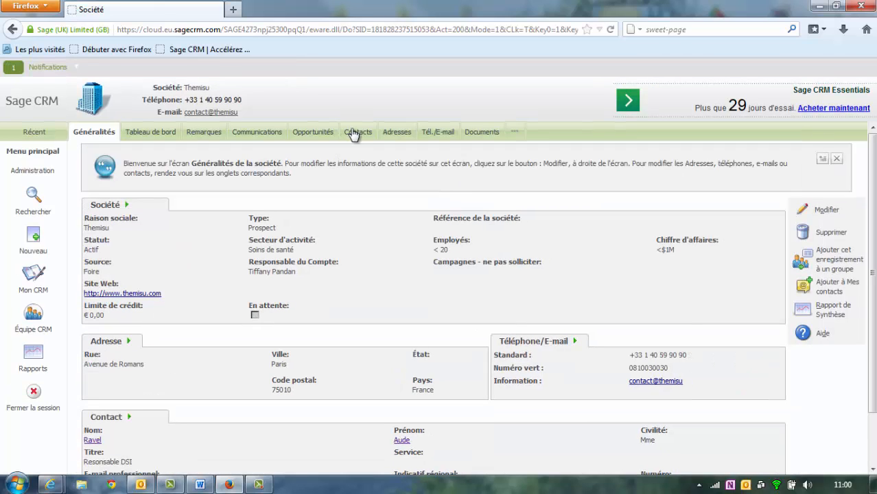
- Check the first Themisu contact's addresses and phone details, then return to Themisu
left_click(353, 134)
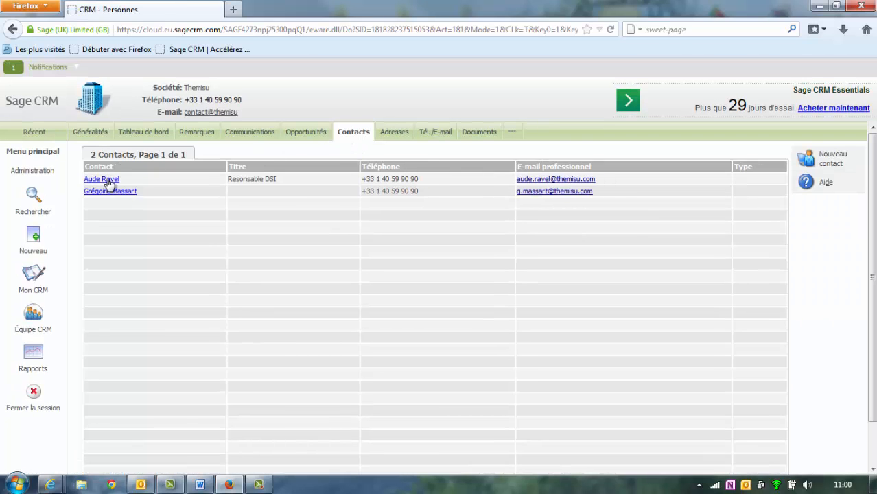
left_click(109, 182)
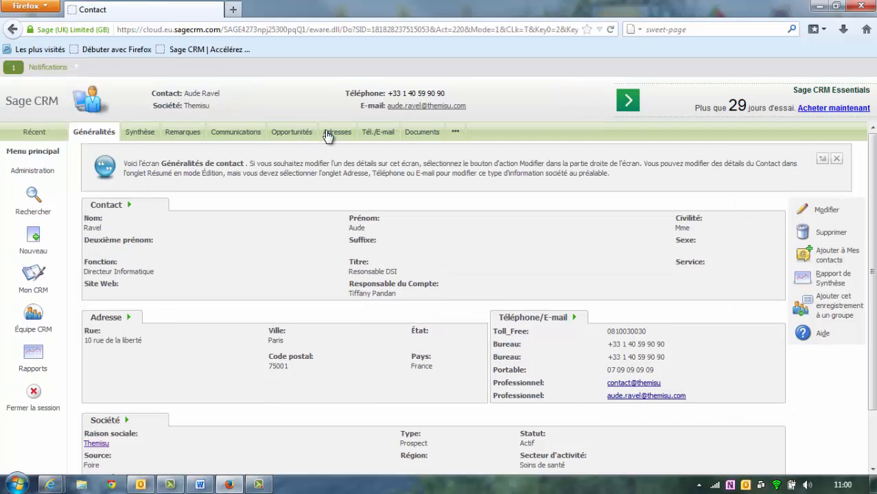
left_click(328, 137)
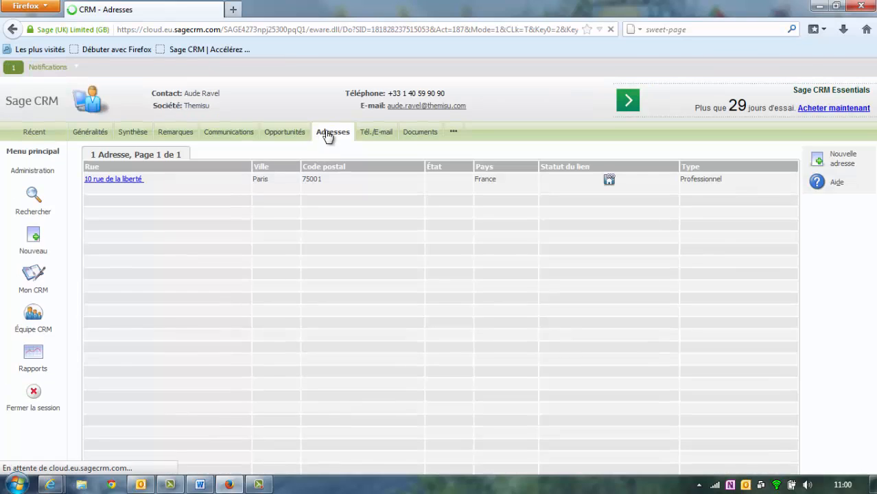
left_click(383, 135)
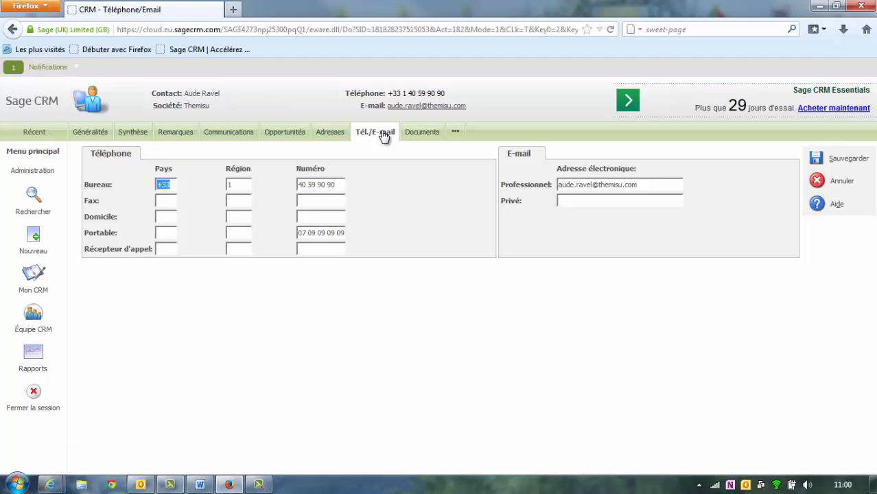
left_click(842, 185)
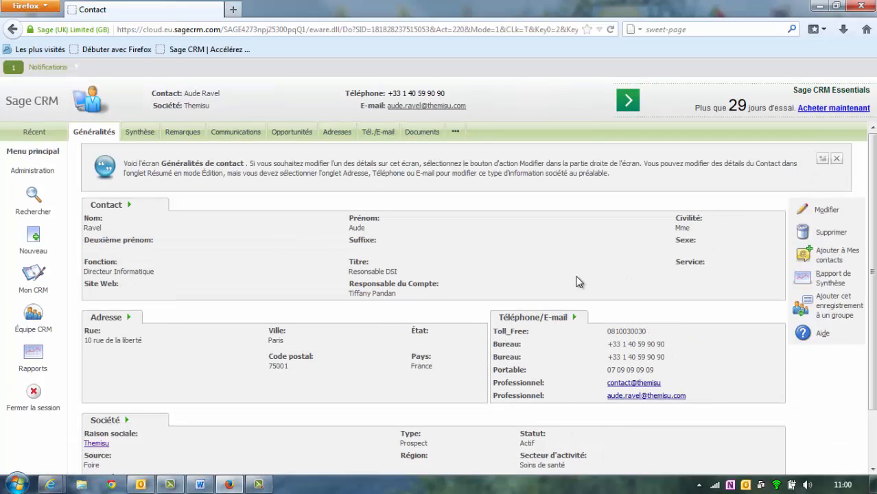
scroll(573, 272, "down", 2)
scroll(573, 274, "up", 2)
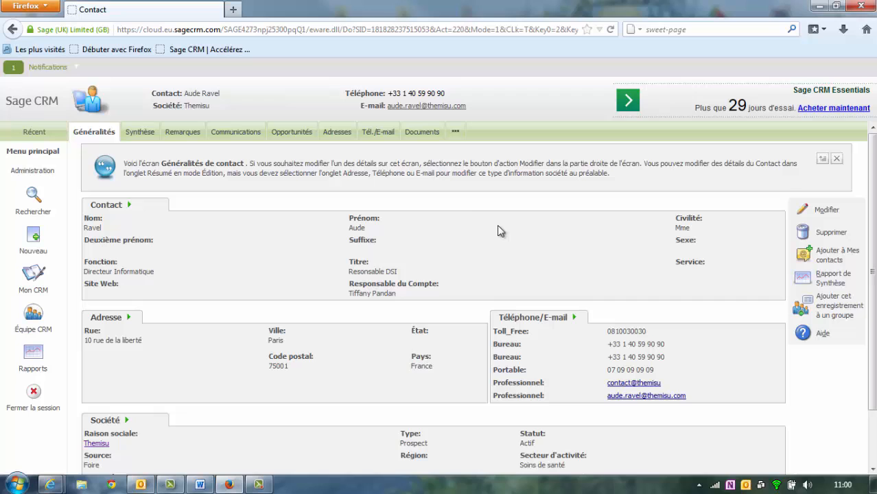
left_click(197, 107)
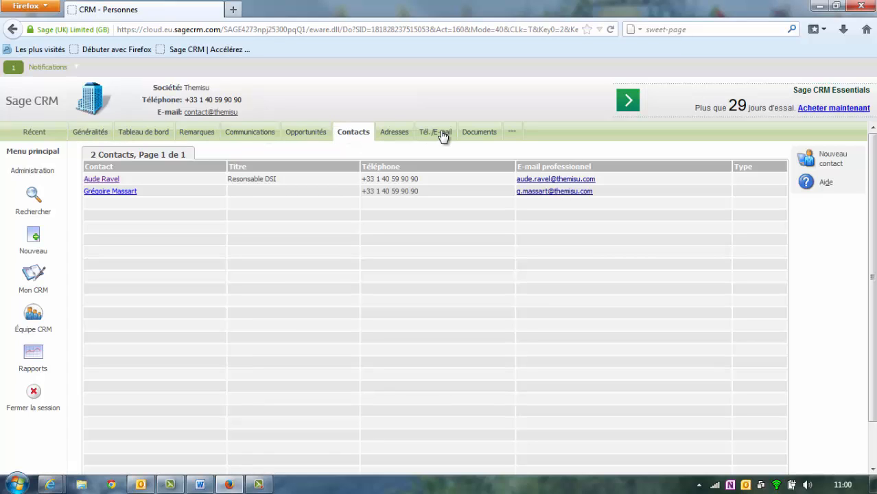
- Open Themisu's dashboard and scroll through its contacts and opportunities gadgets
left_click(156, 134)
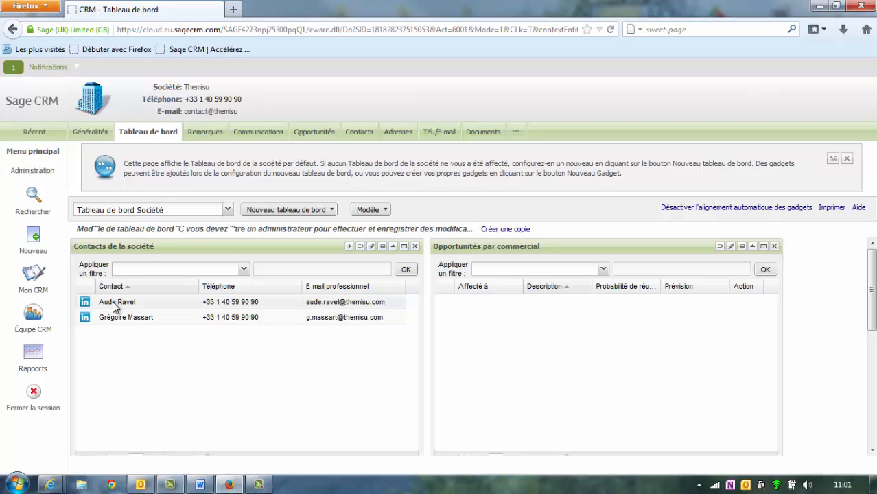
mouse_move(869, 262)
left_mouse_down()
mouse_move(866, 396)
mouse_move(871, 252)
left_mouse_up()
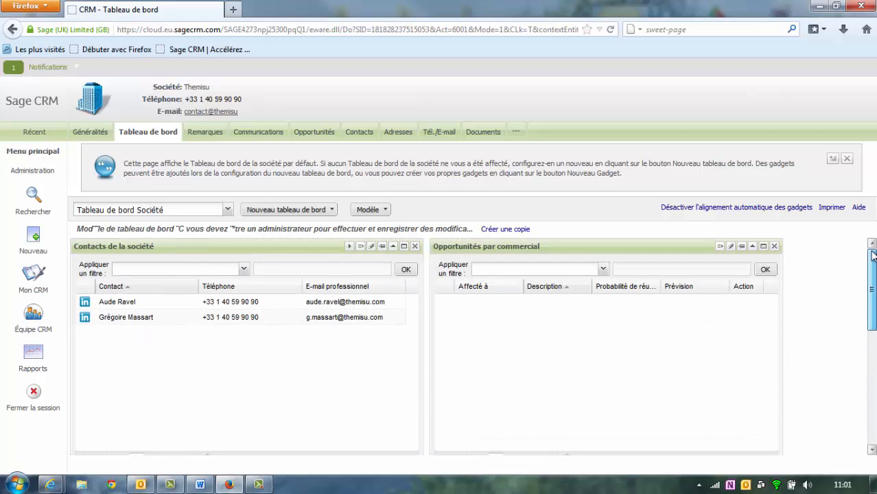
left_click(82, 303)
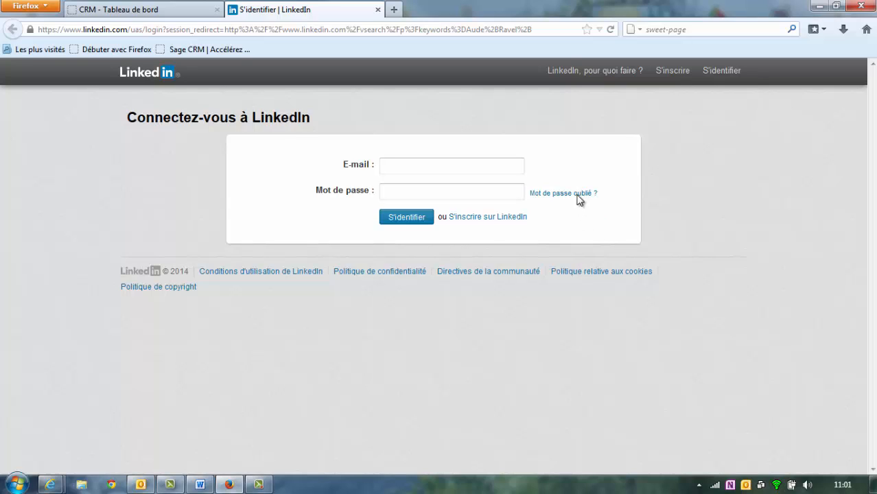
left_click(377, 10)
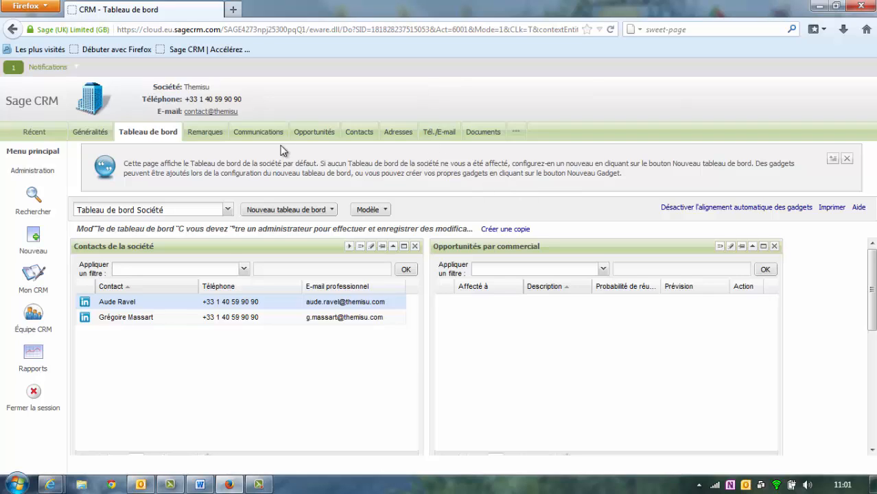
- Add and save the Themisu remark 'Cette société est une start up.'
left_click(214, 134)
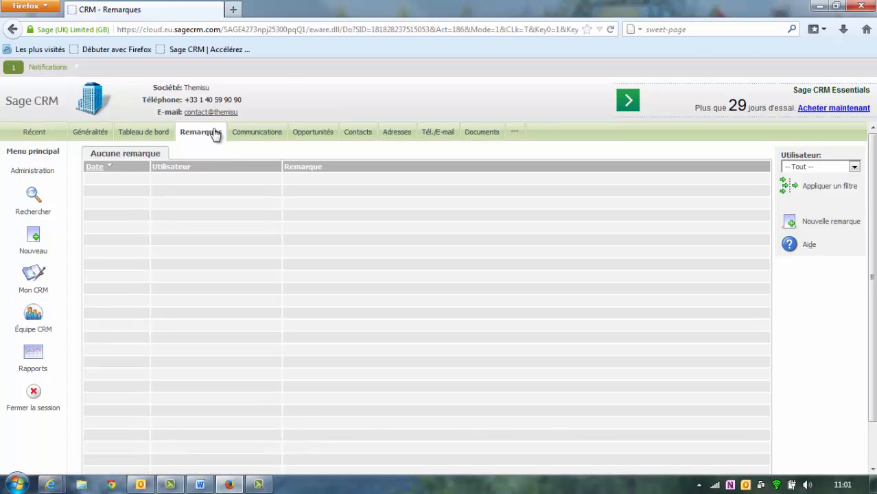
left_click(209, 140)
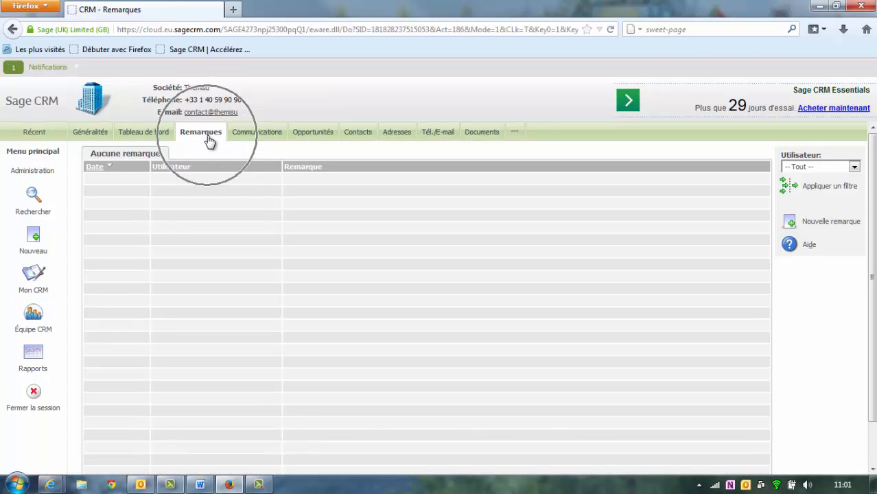
left_click(832, 224)
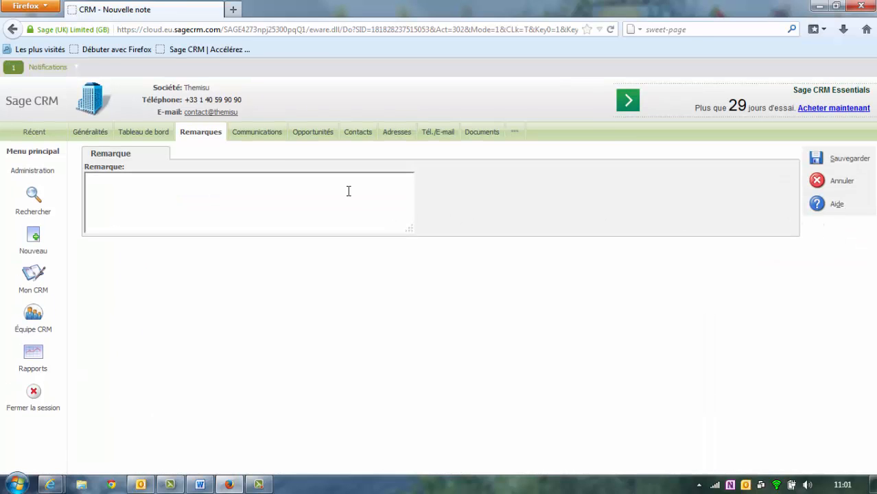
type("Cette société est ")
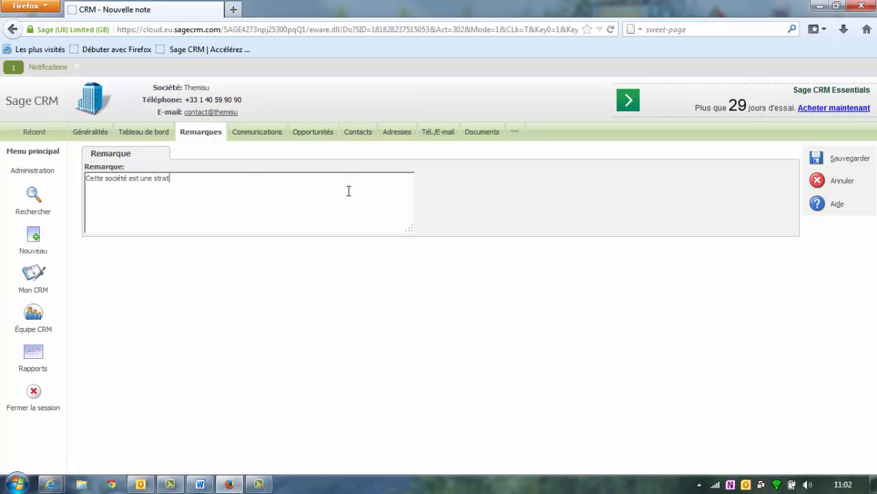
type("une start up.")
left_click(816, 163)
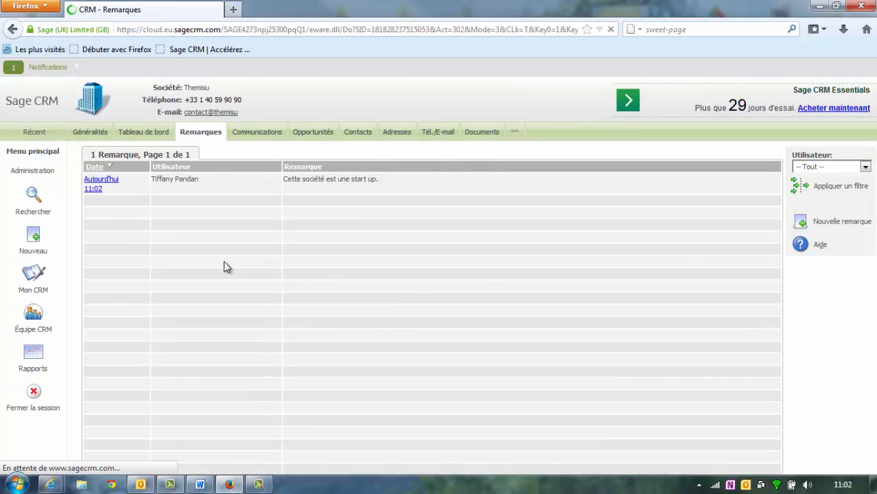
key("ctrl")
key("ctrl")
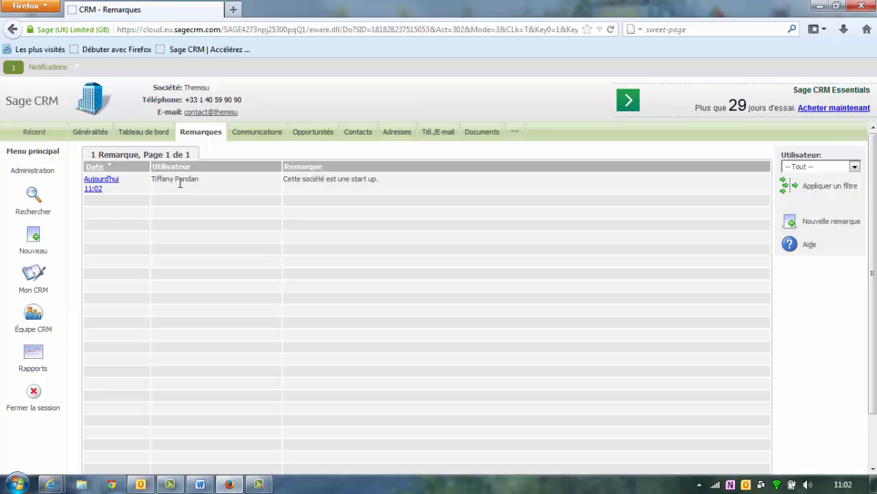
- View Themisu's Communications, Opportunités and finally its empty Documents tab
left_click(250, 136)
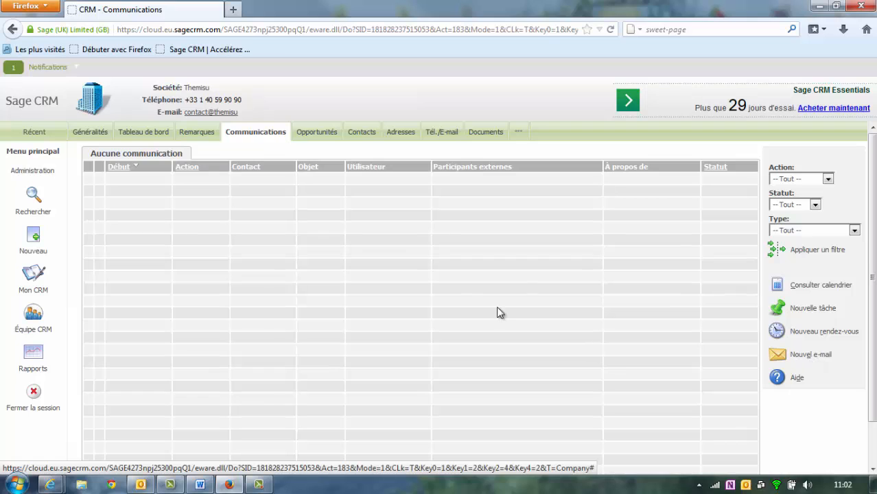
left_click(311, 137)
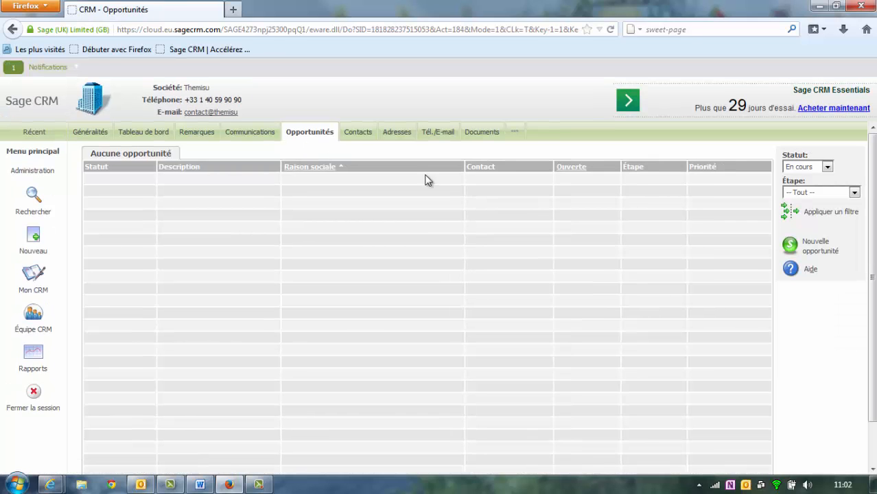
left_click(810, 255)
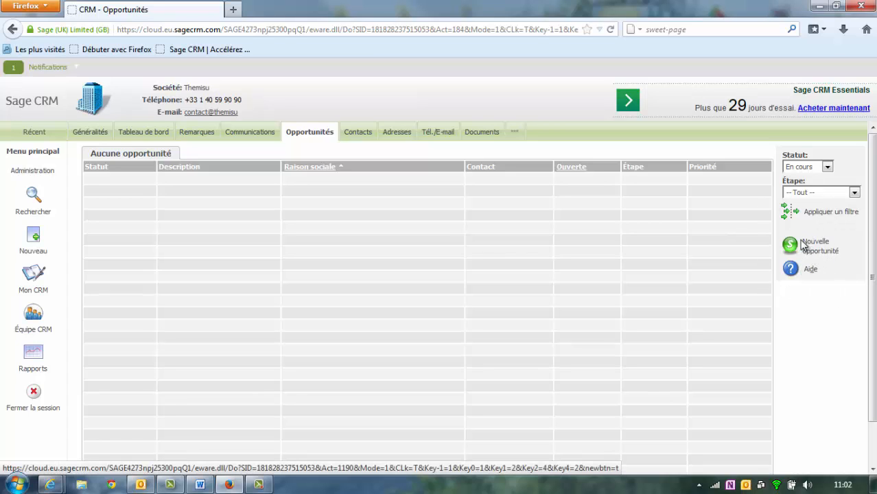
left_click(484, 135)
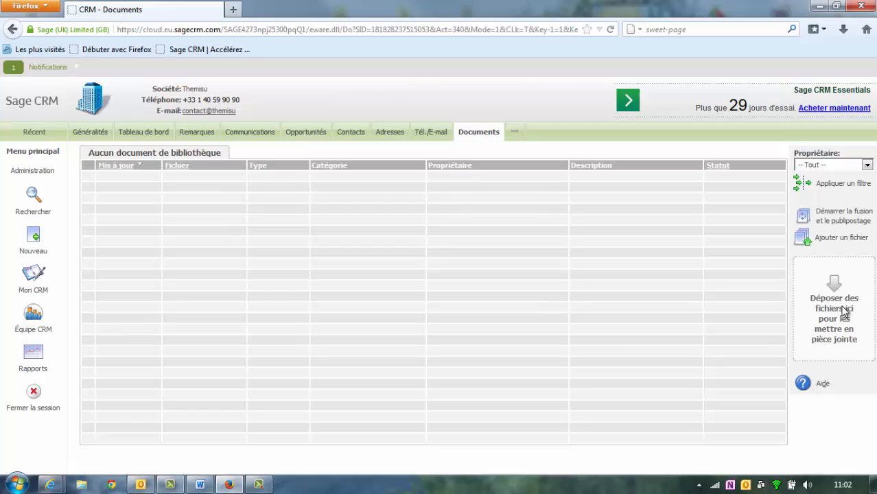
key("ctrl")
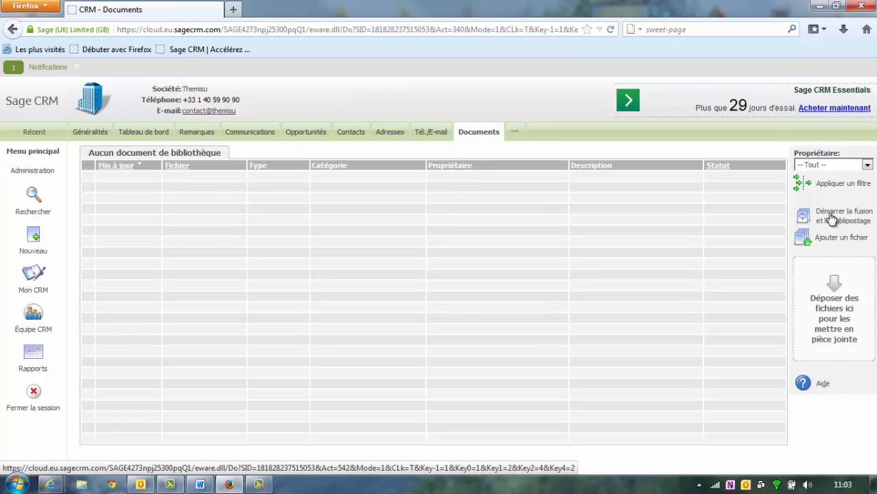
- Open the Responsable DSI contact from Themisu's contacts and view its Synthèse tab
left_click(348, 135)
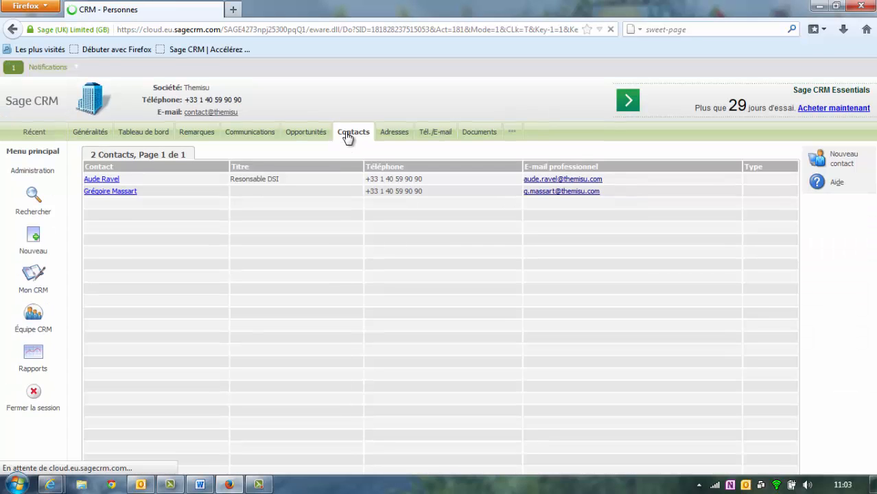
left_click(107, 180)
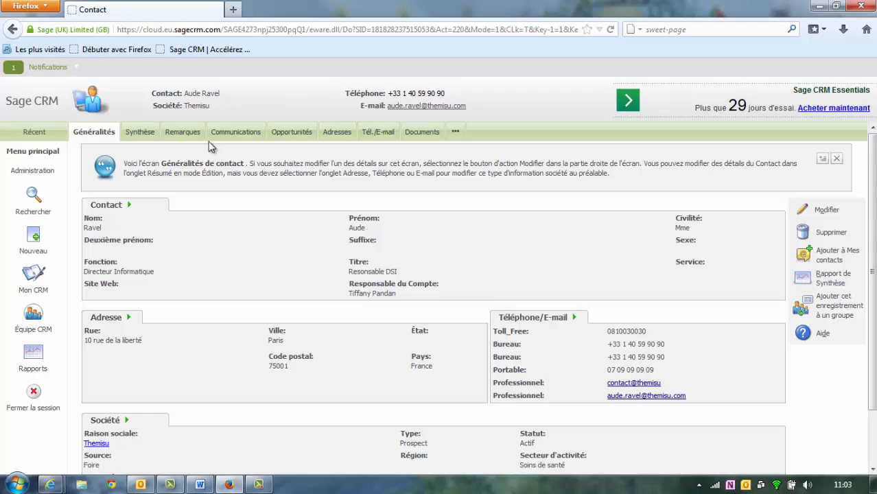
left_click(139, 134)
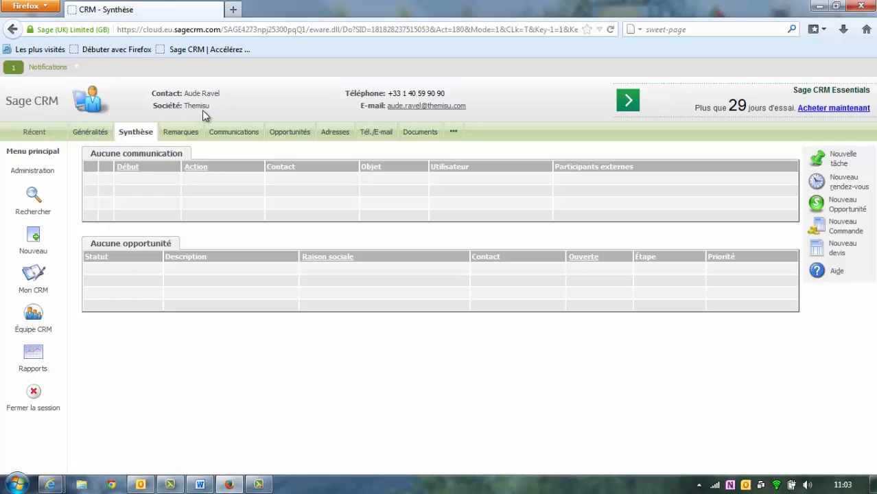
left_click(454, 133)
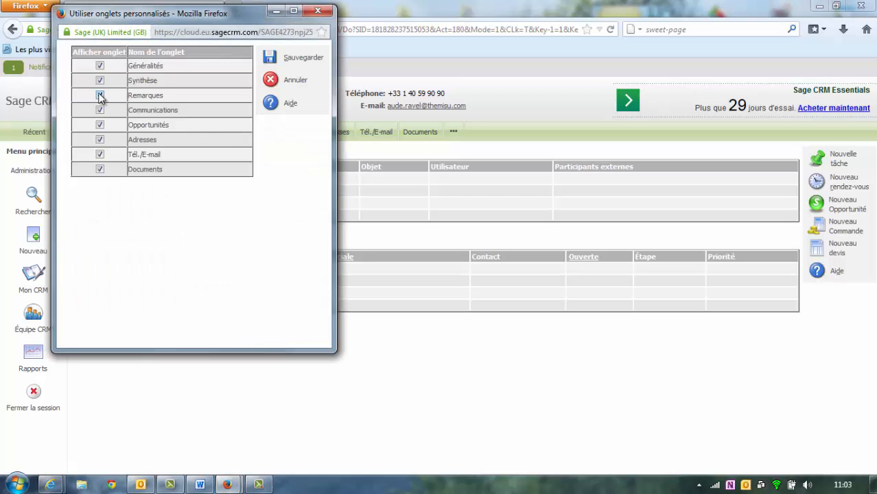
left_click(100, 95)
left_click(100, 81)
left_click(274, 59)
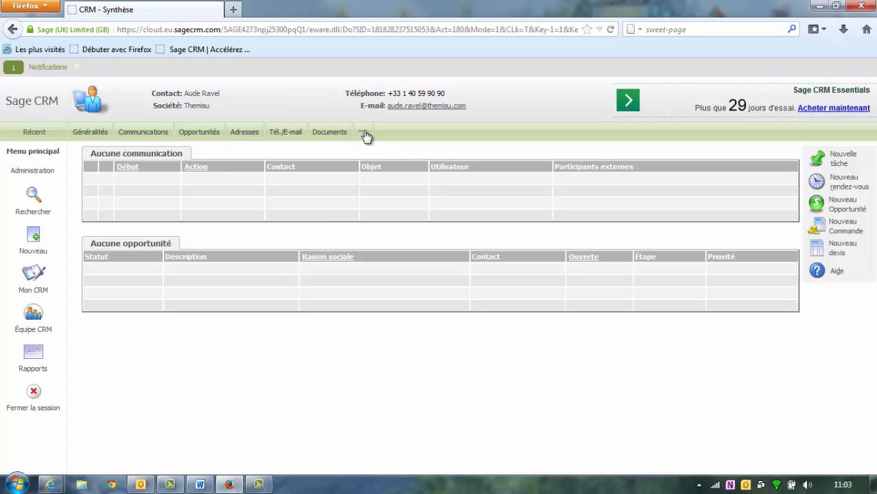
left_click(365, 135)
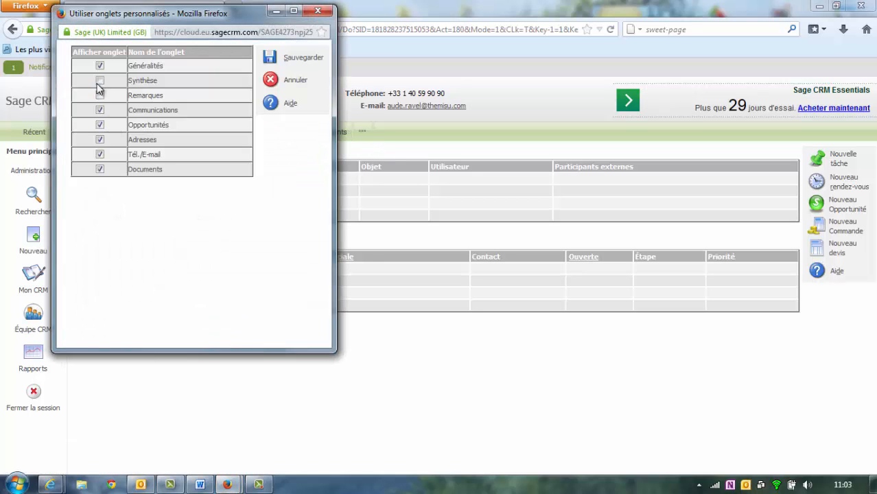
left_click(99, 81)
left_click(100, 94)
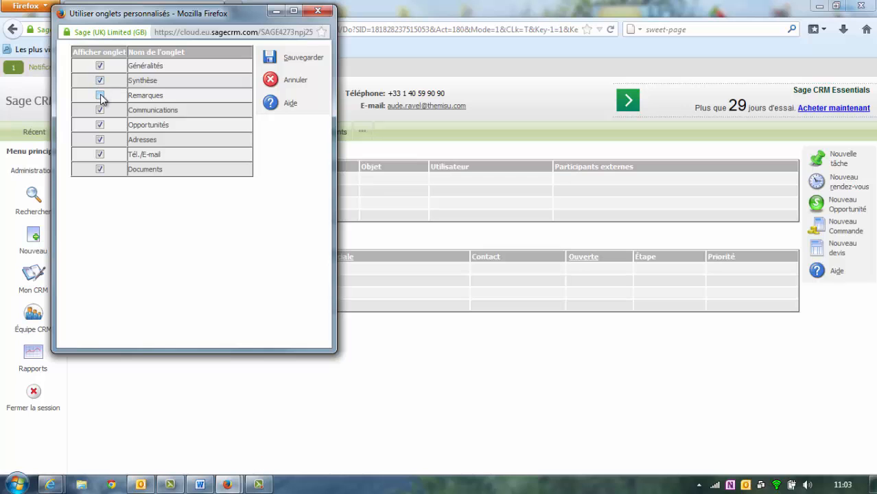
left_click(268, 64)
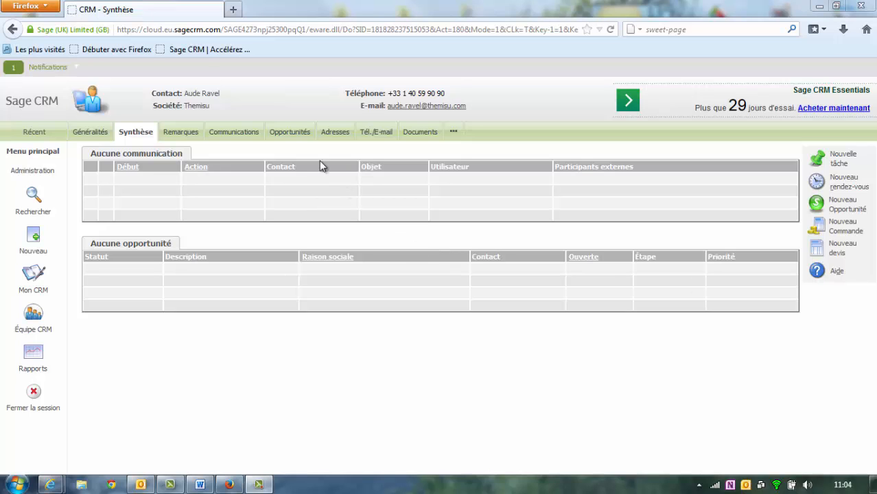
left_click(94, 137)
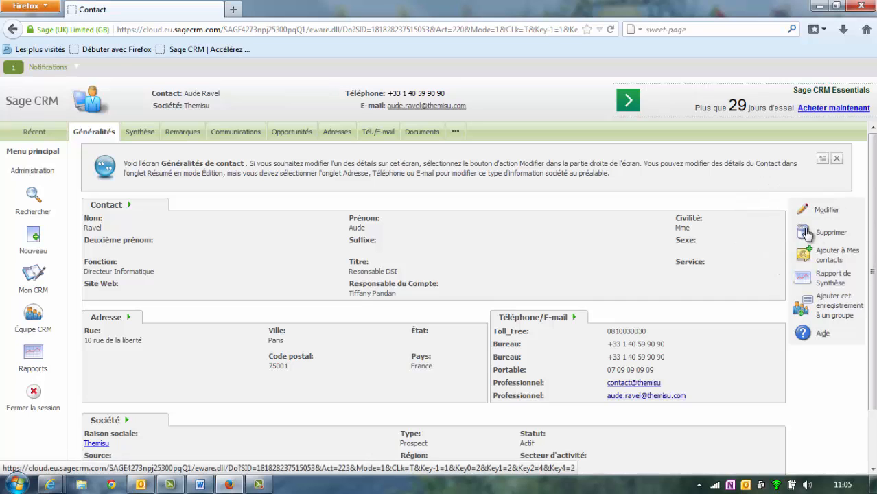
- Return to the Themisu company record, then go to the Mon CRM personal dashboard
left_click(193, 106)
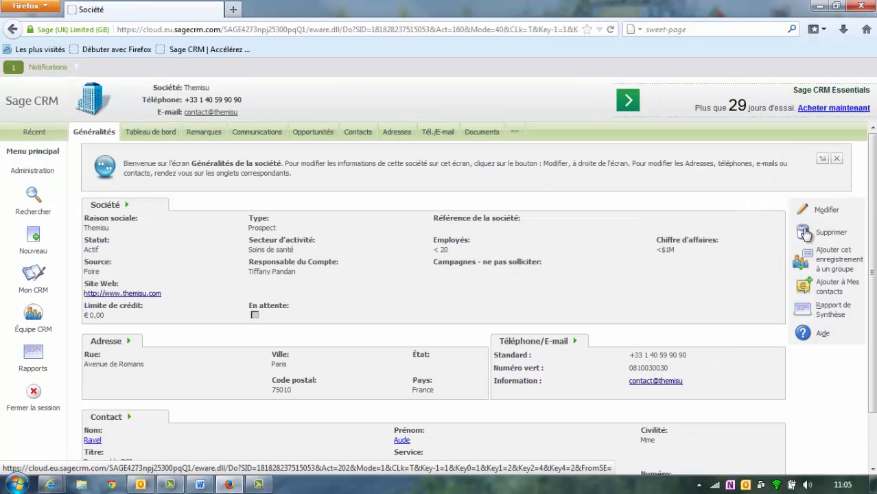
left_click(805, 234)
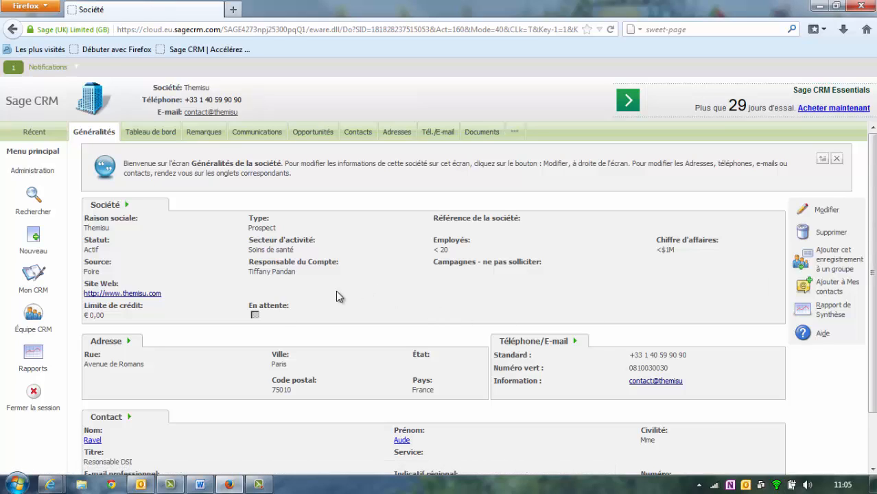
left_click(40, 280)
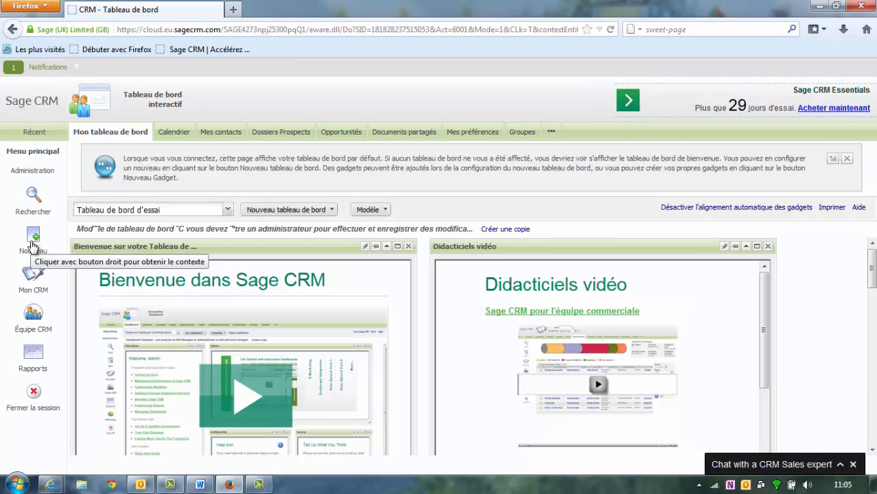
- Start a new contact from the quick-create menu, entering the contact's last name
right_click(30, 245)
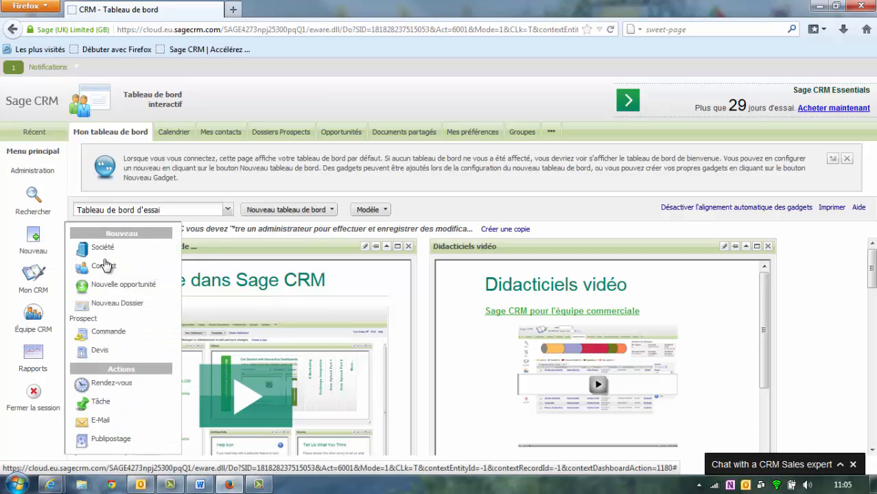
left_click(104, 266)
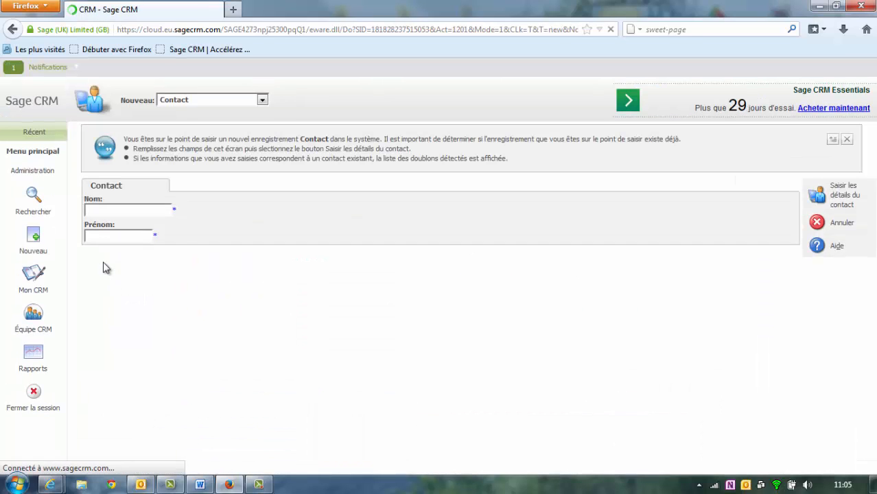
left_click(111, 210)
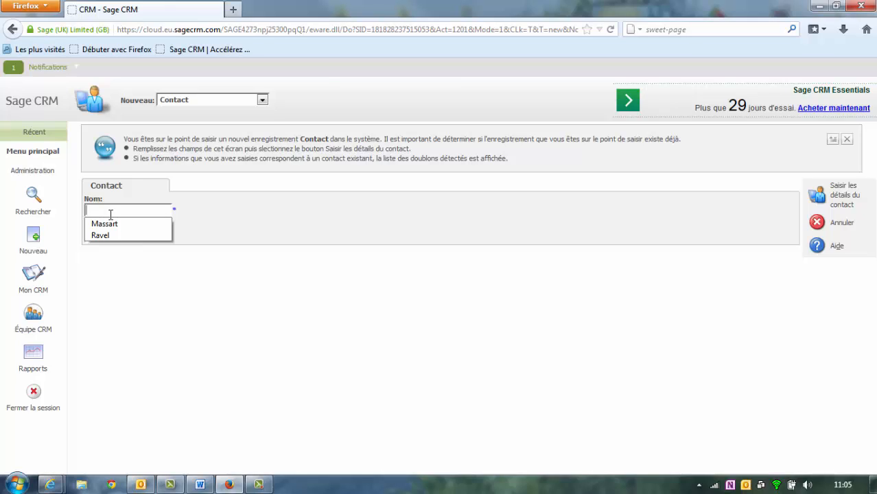
type("G")
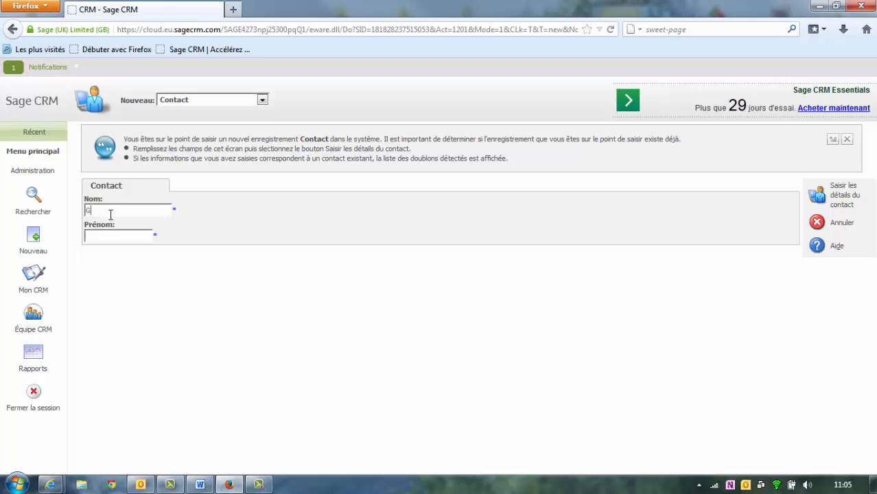
type("oepp")
key("Tab")
left_click(815, 198)
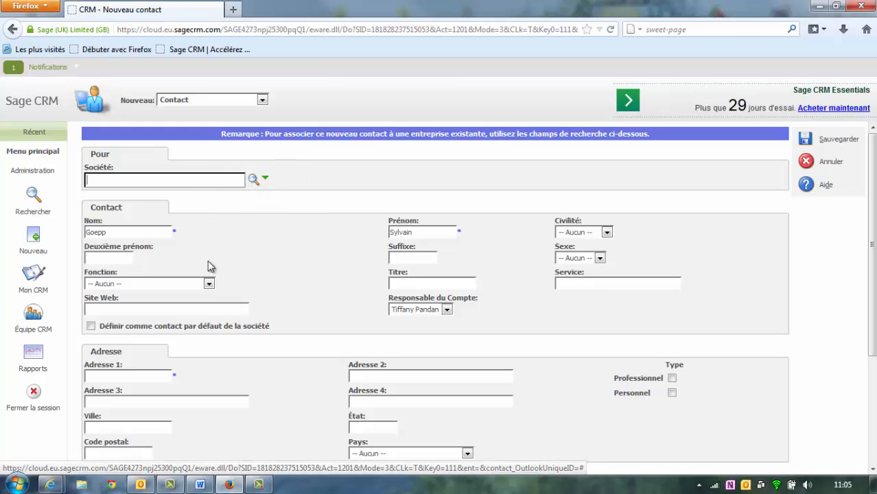
- Set civility to Monsieur and function to Responsable du Compte
left_click(580, 237)
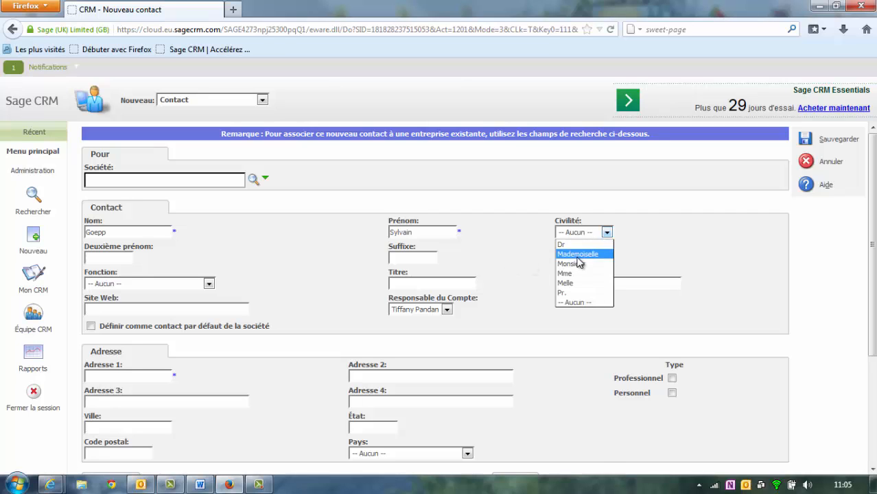
left_click(580, 264)
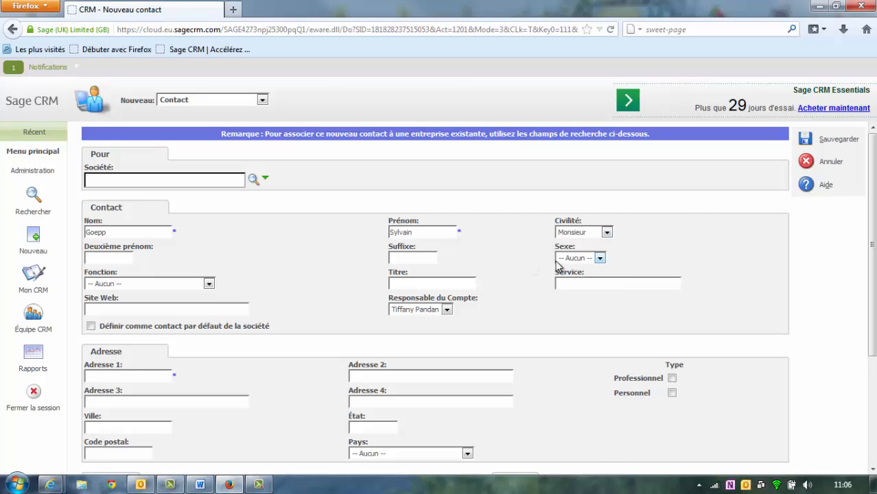
left_click(209, 283)
left_click(158, 292)
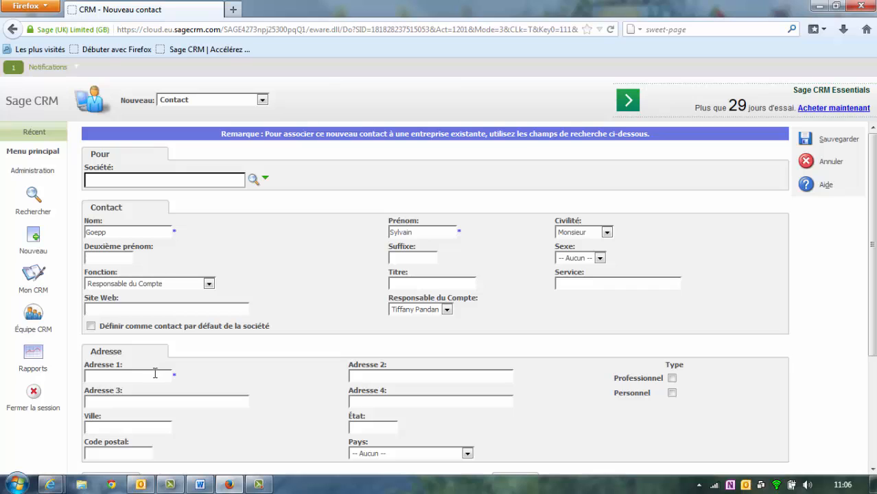
- Enter the street address, city Paris, postcode 75016 and country France
left_click(155, 373)
type("Rue")
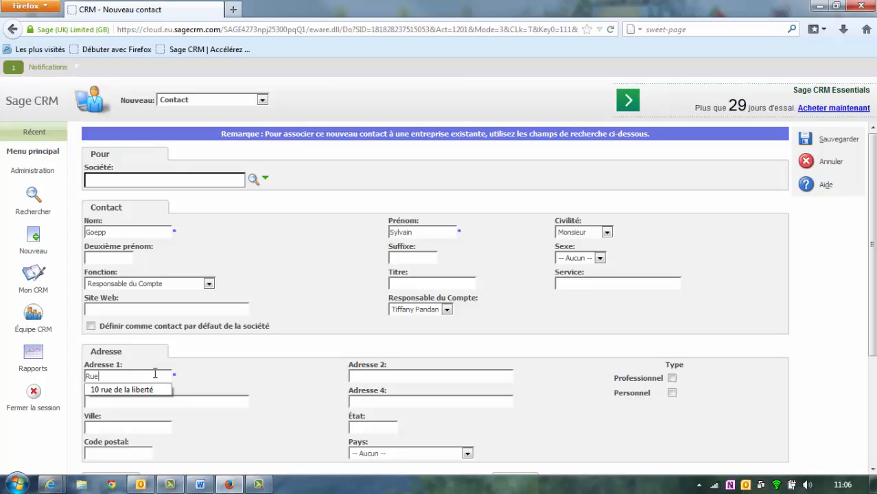
type(" des Ma")
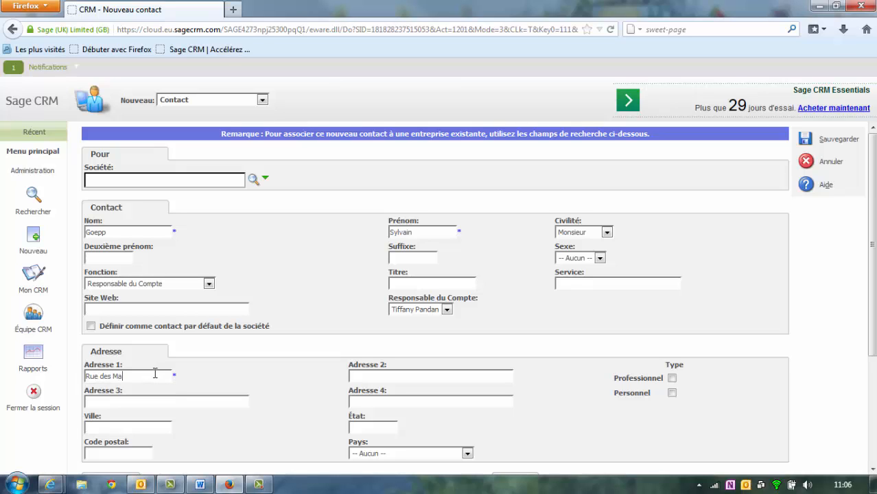
type("zades")
type("75016")
left_click_drag(114, 426, 87, 427)
type("Paris")
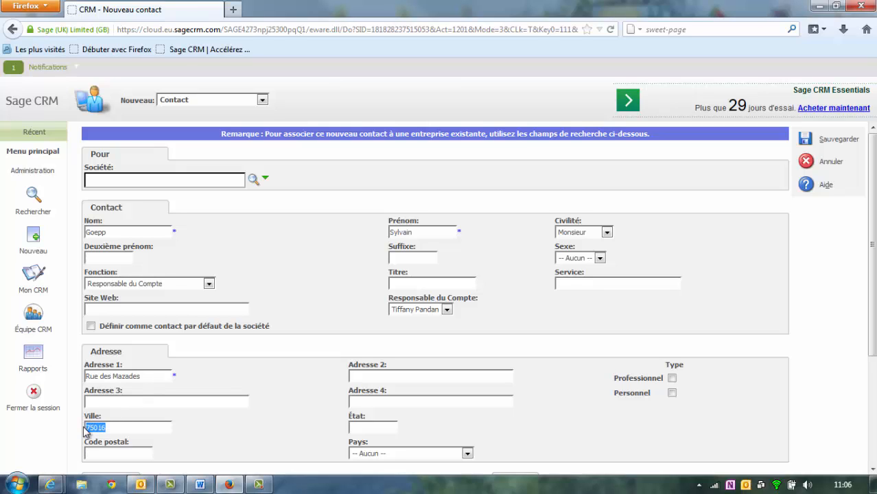
key("Tab")
type("75016")
left_click(457, 455)
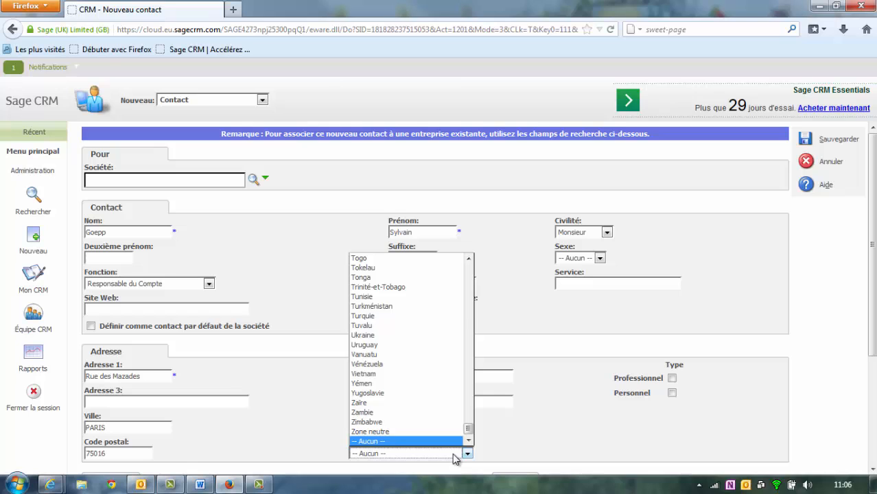
key("f")
left_click(410, 284)
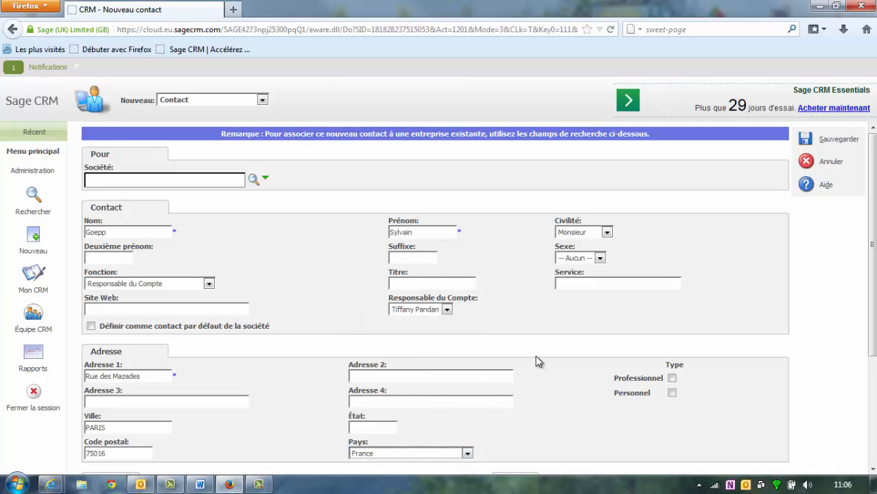
- Add the contact's work e-mail address and save the contact
scroll(543, 359, "down", 4)
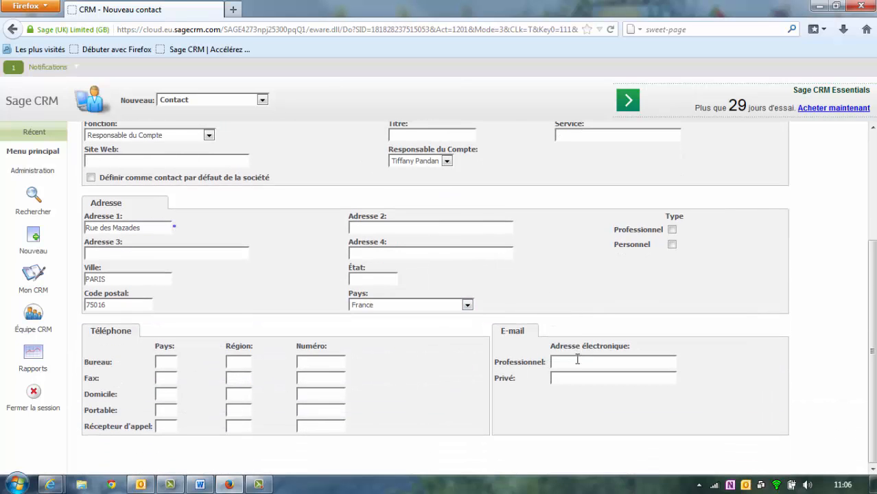
left_click(576, 362)
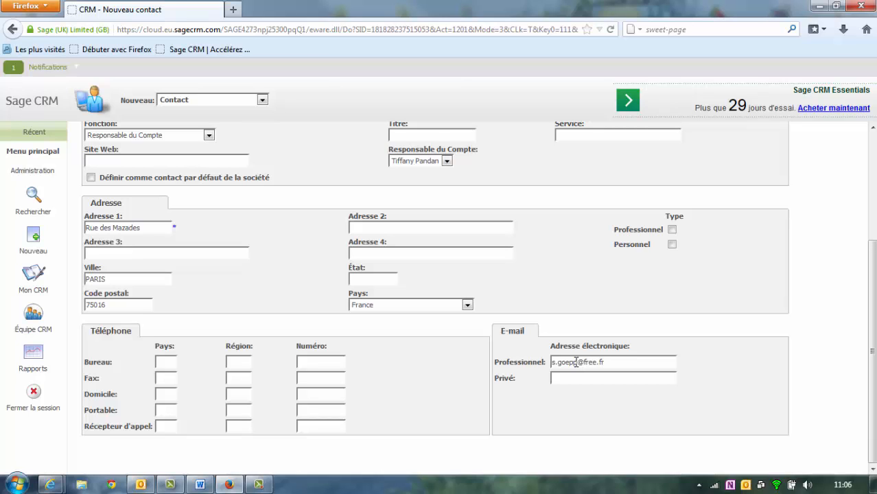
scroll(576, 364, "up", 4)
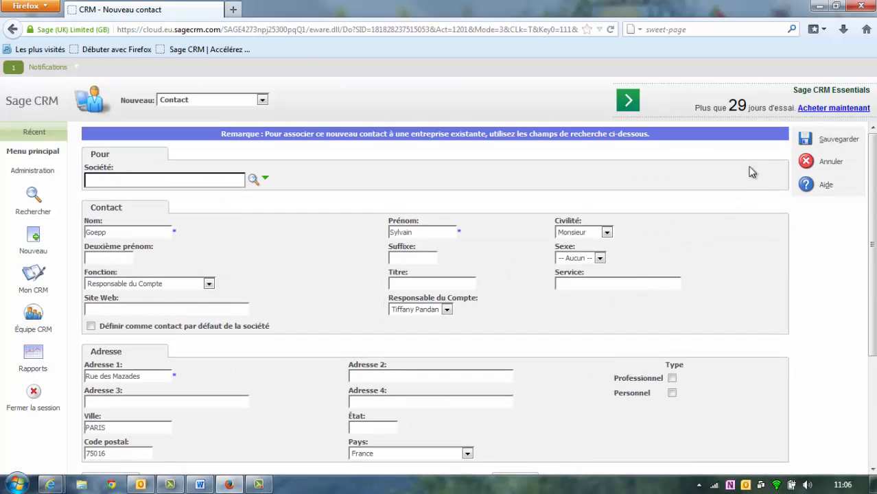
left_click(803, 140)
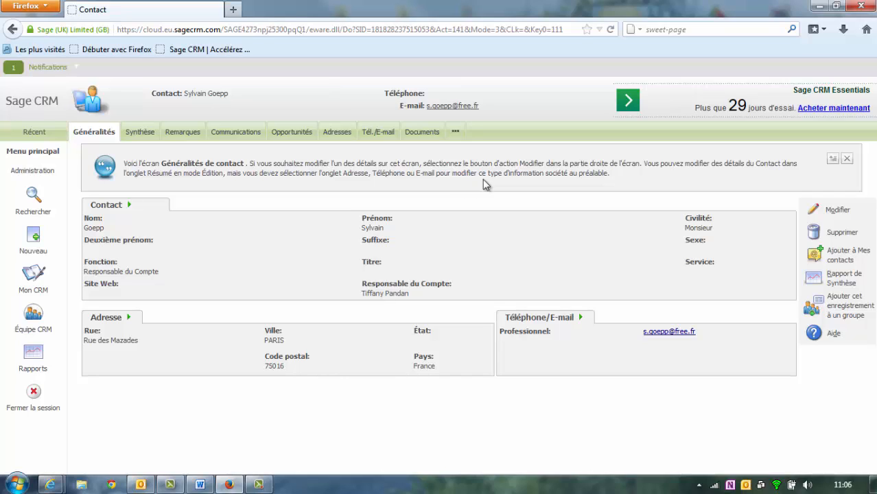
- Edit the contact, look up and assign the company Sage in Société, then save
left_click(844, 212)
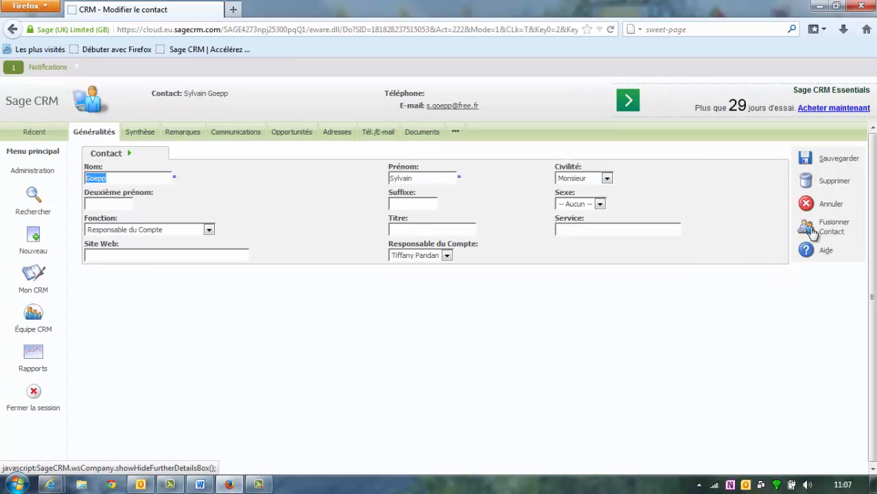
left_click(812, 232)
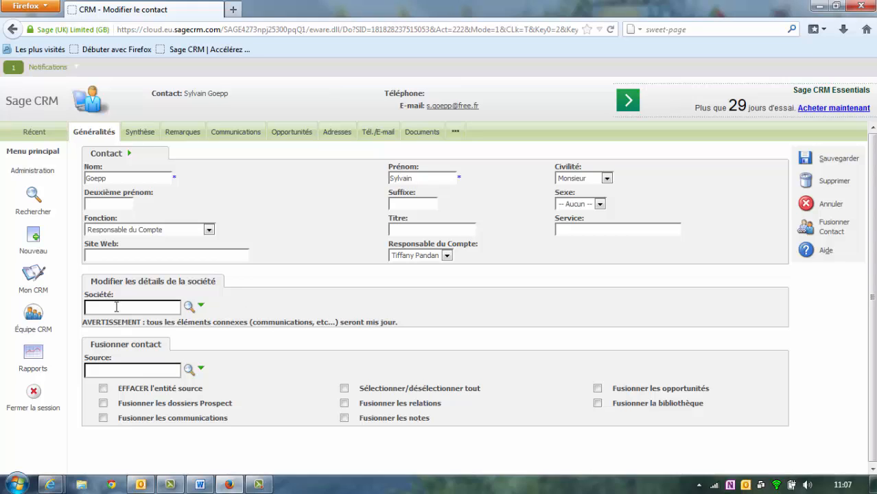
left_click_drag(118, 297, 82, 297)
left_click(140, 308)
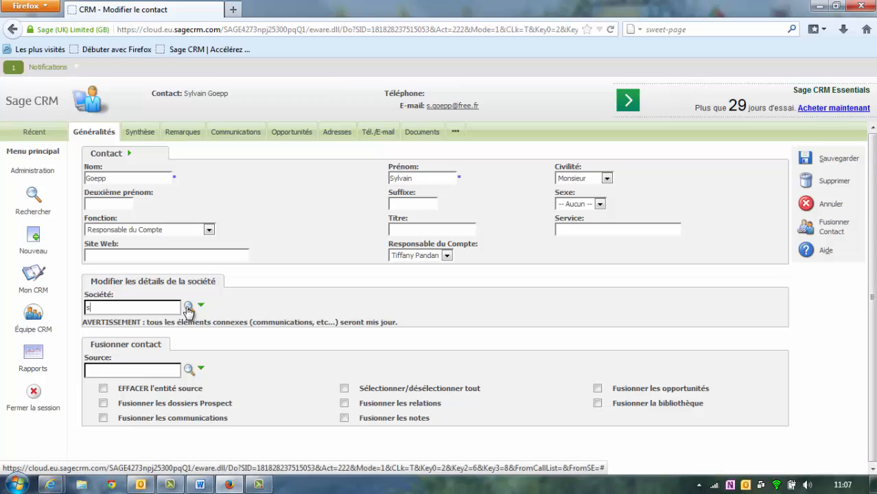
left_click(188, 307)
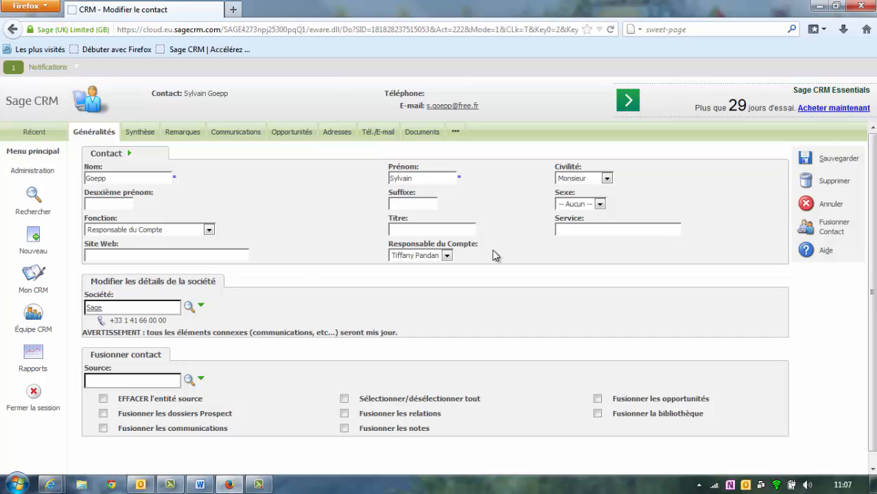
left_click(806, 165)
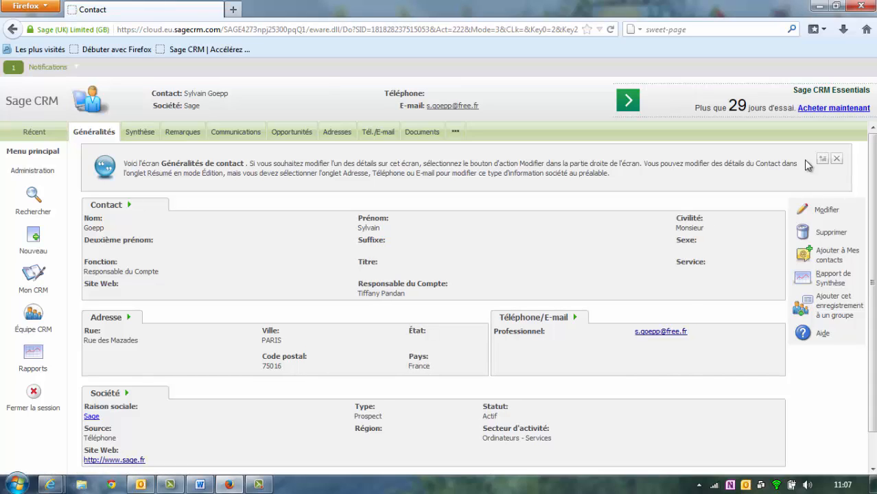
- Merge the duplicate company Sage SA, found by searching 'sa', into the Sage company record
left_click(93, 416)
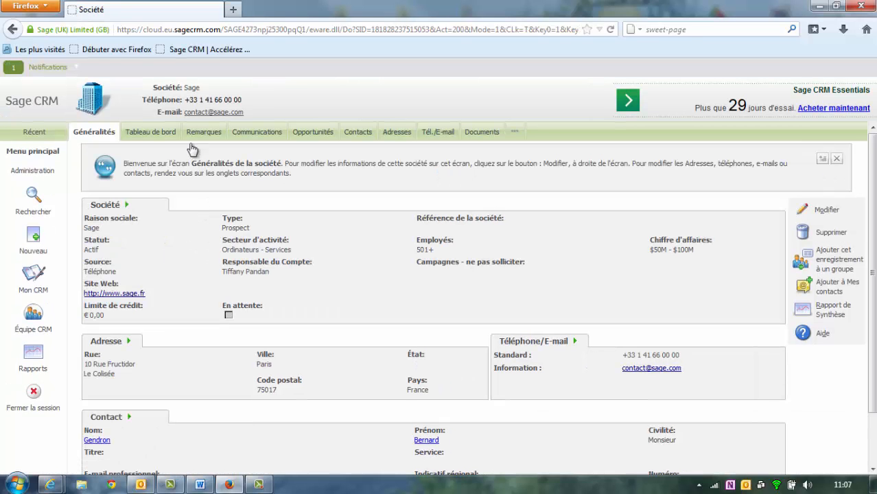
left_click(351, 133)
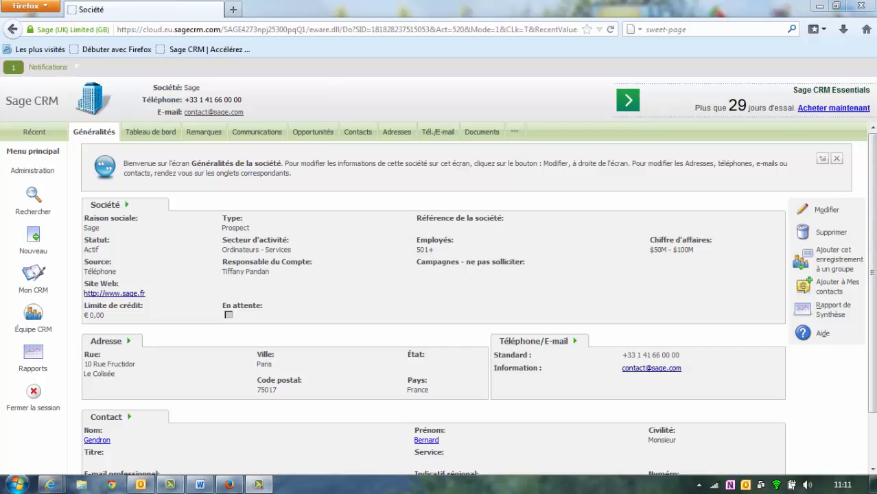
left_click(822, 212)
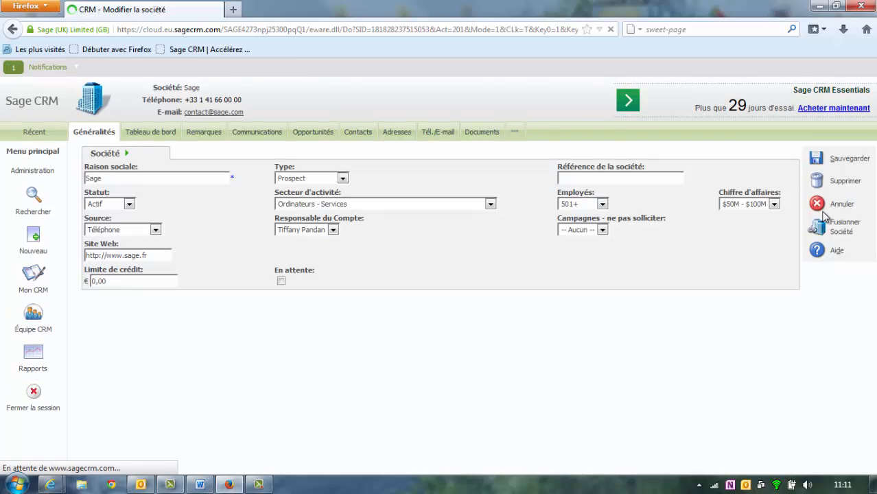
left_click(841, 230)
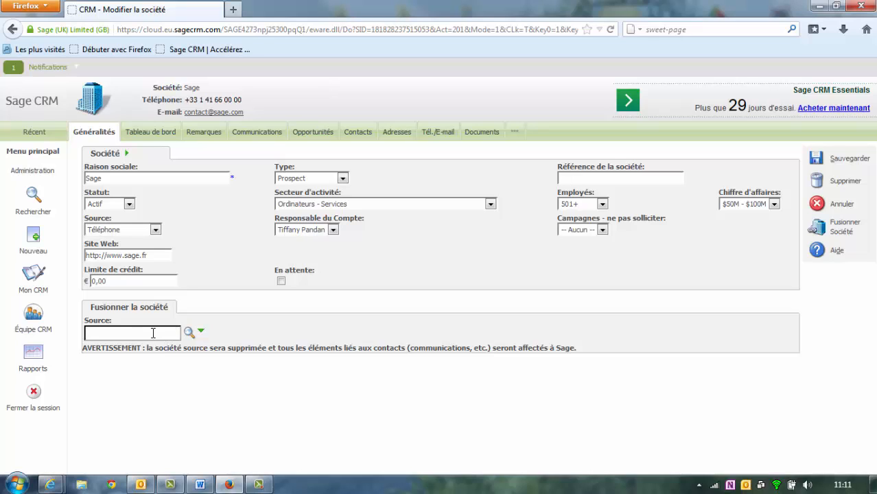
type("sa")
left_click(188, 332)
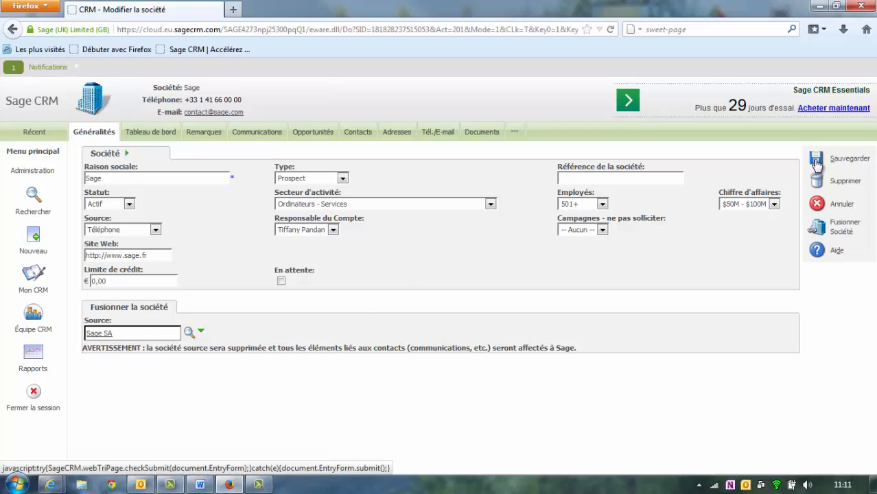
left_click(816, 163)
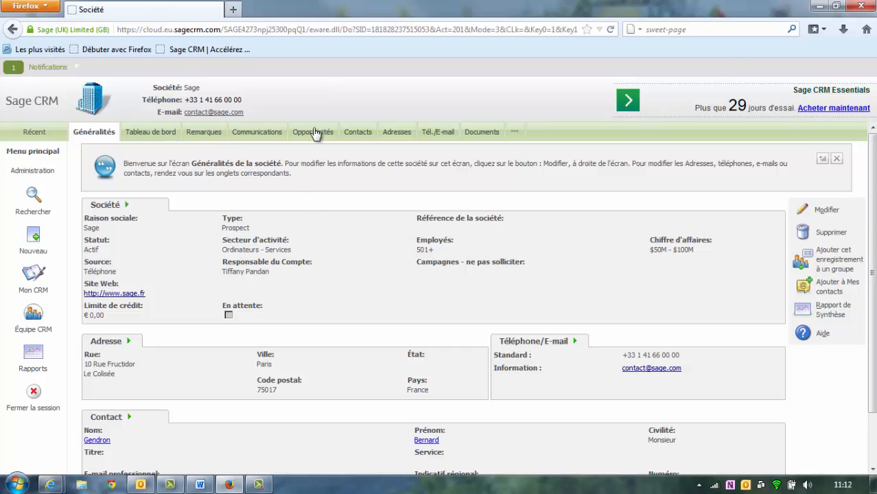
- Merge the two duplicate Sage contacts, erasing the source, then show Sage's communications
left_click(356, 134)
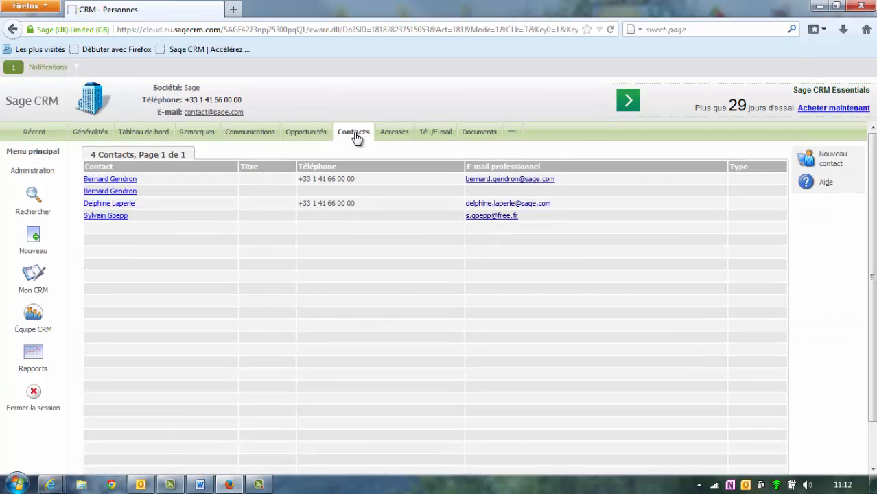
left_click(113, 179)
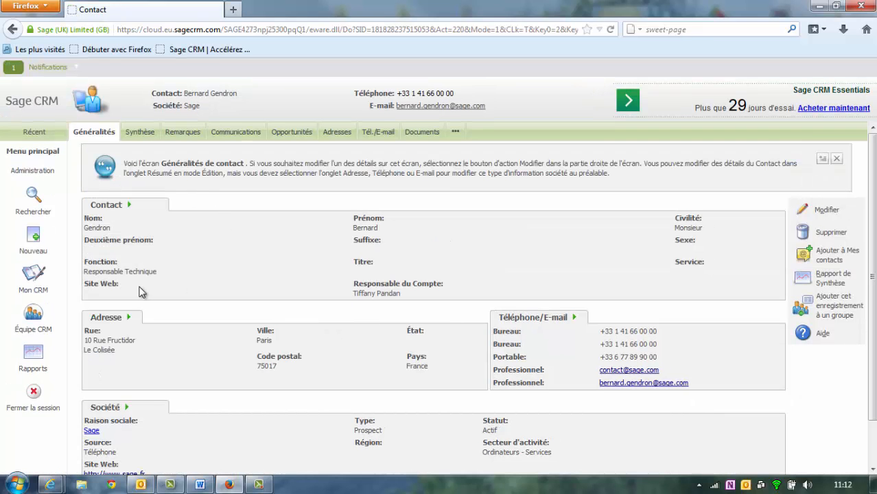
left_click(830, 213)
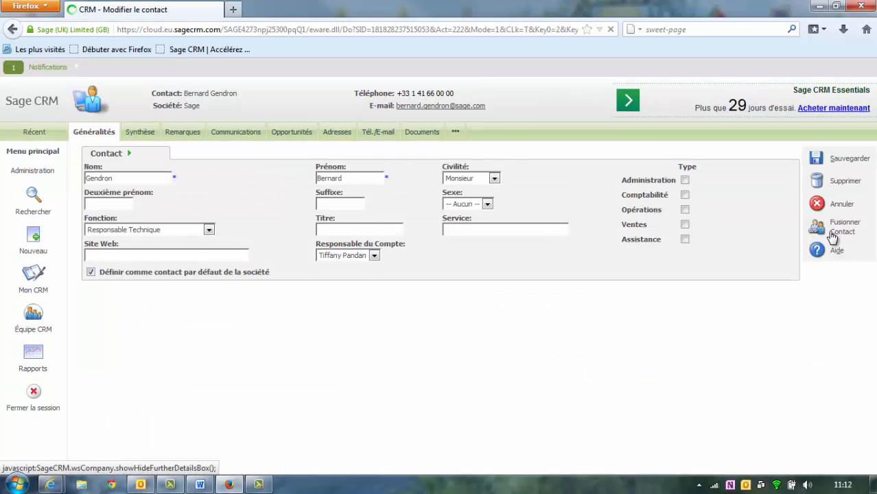
left_click(835, 234)
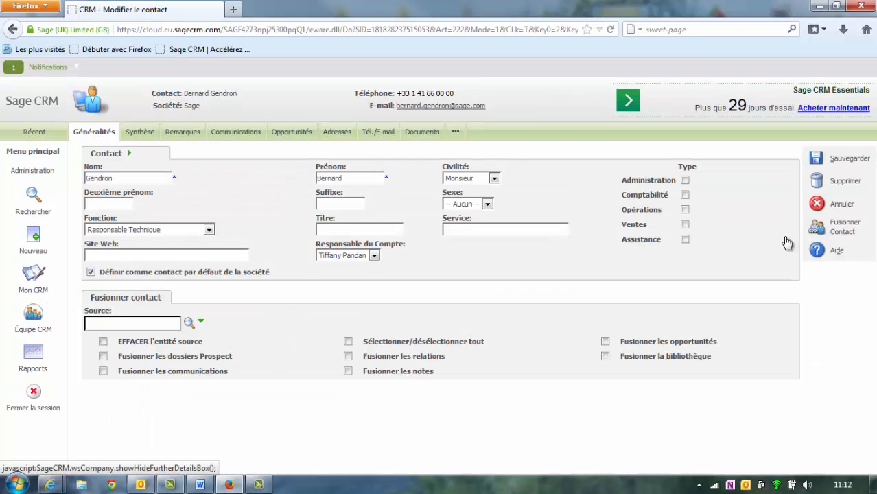
left_click(188, 323)
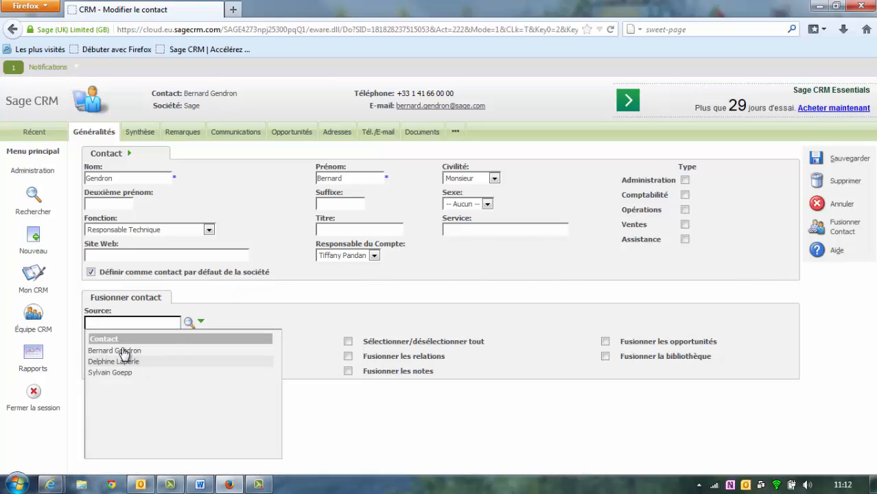
left_click(124, 352)
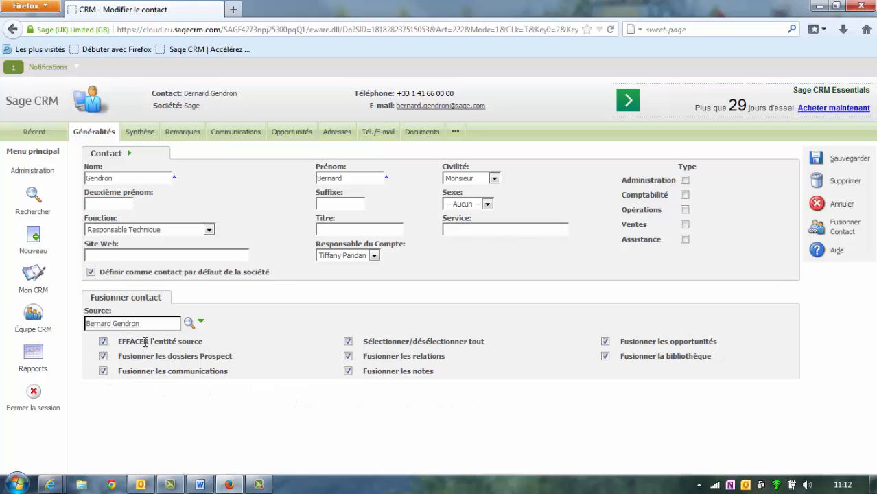
left_click(103, 341)
left_click(815, 160)
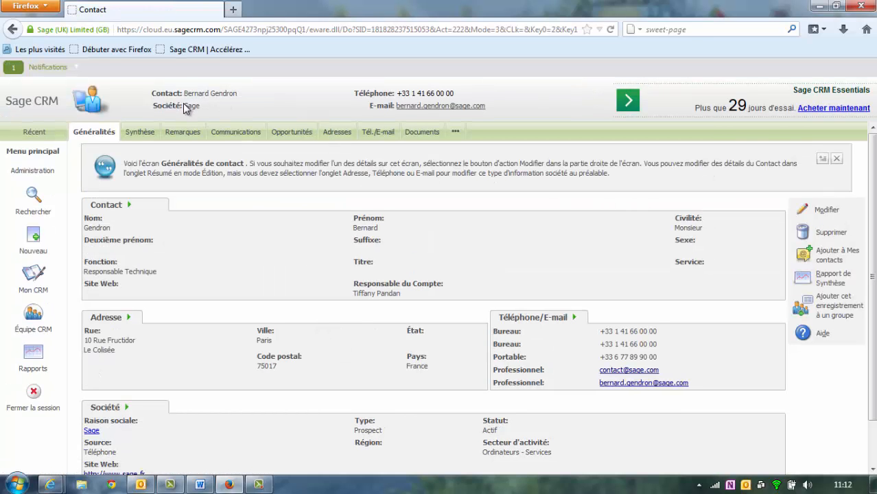
left_click(189, 107)
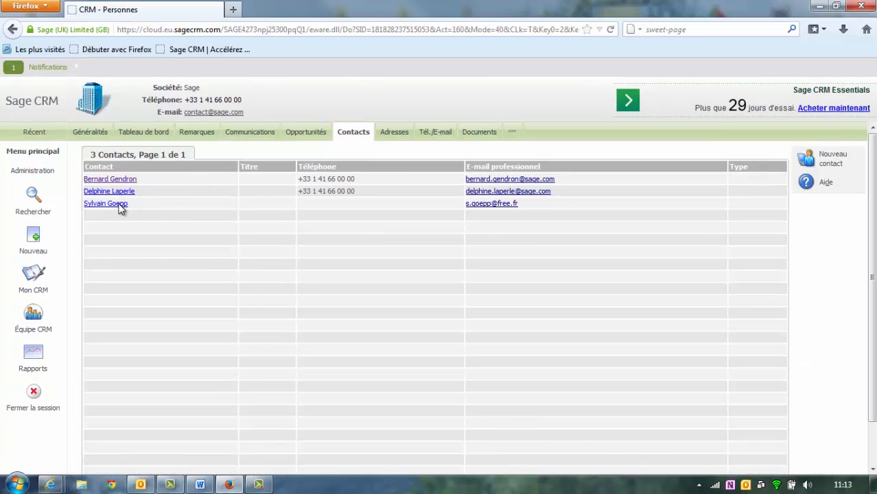
left_click(254, 134)
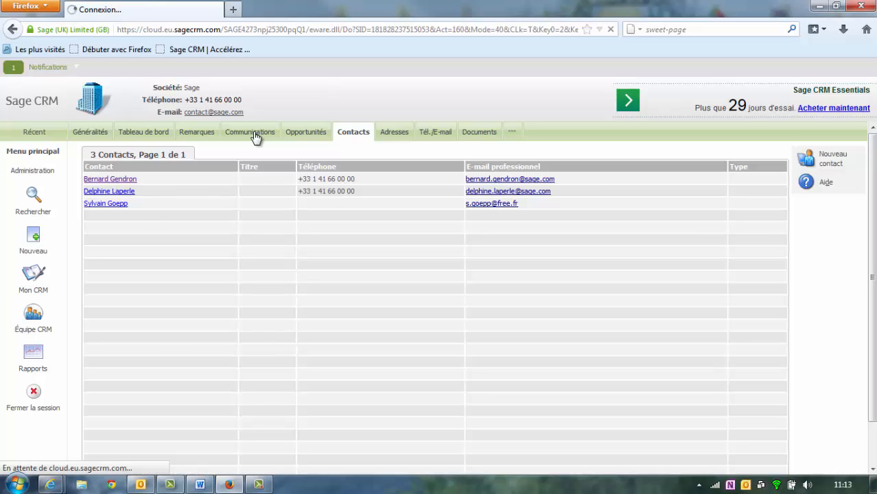